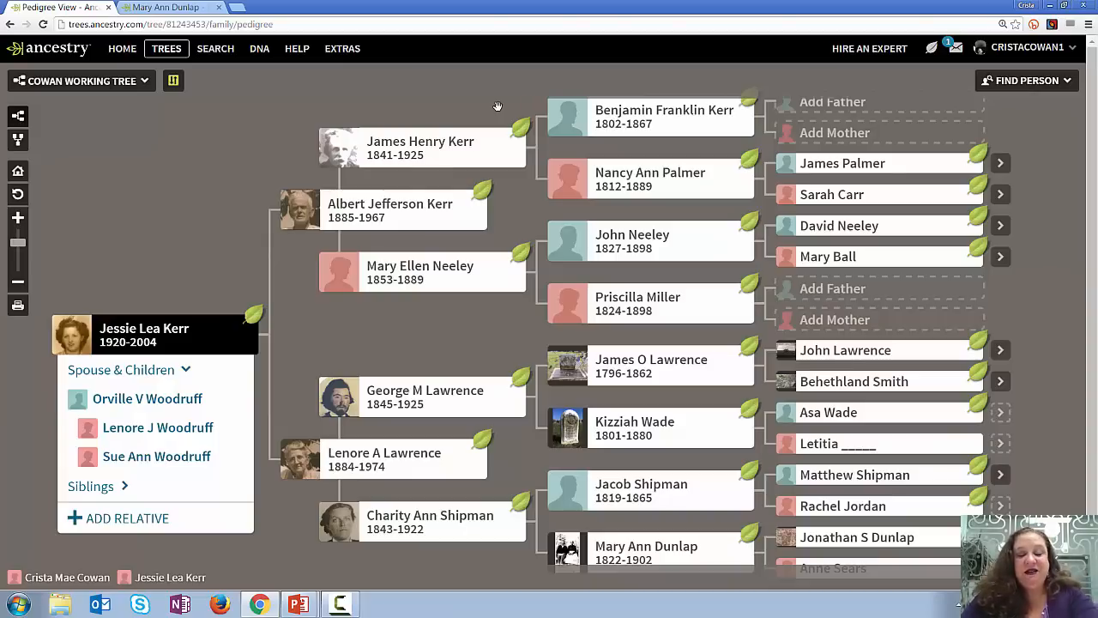
- Switch to the PowerPoint slide show and reveal the first two points on the Shaky Leaf Hints slide
key("alt+Tab")
key("Right")
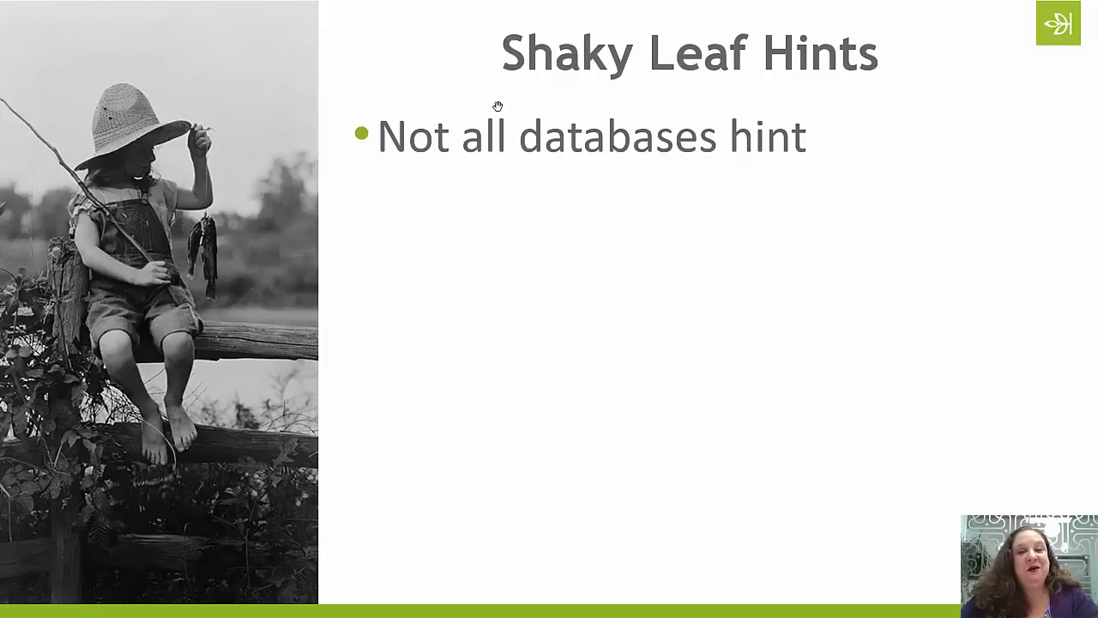
key("Right")
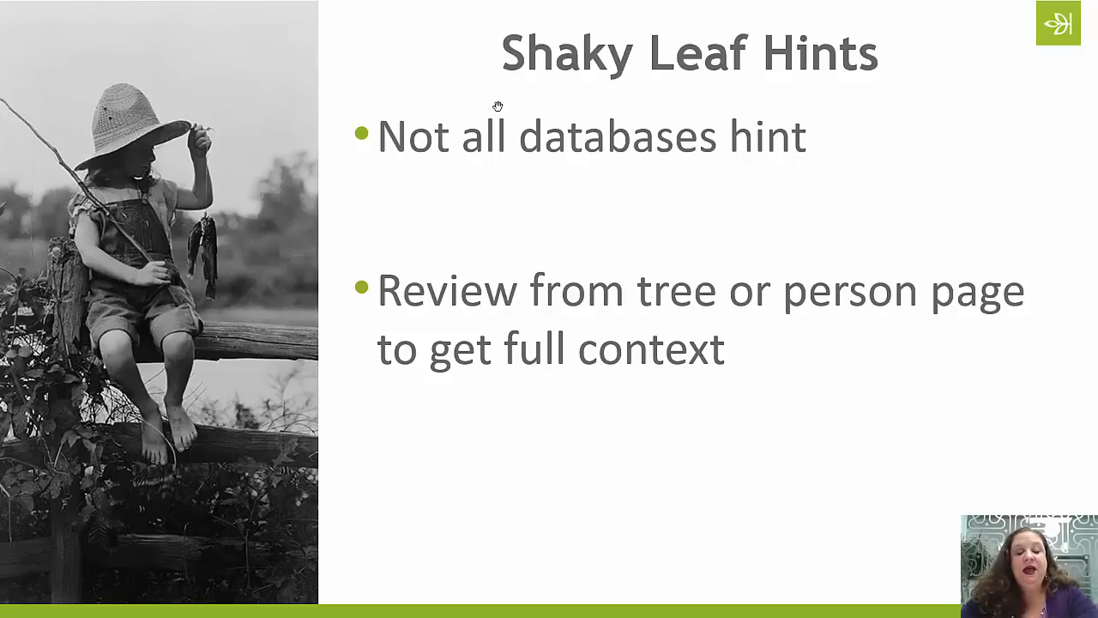
- Switch back to Ancestry in Chrome, open the All Hints page for the working tree, enlarge the page and reload it
key("alt+Tab")
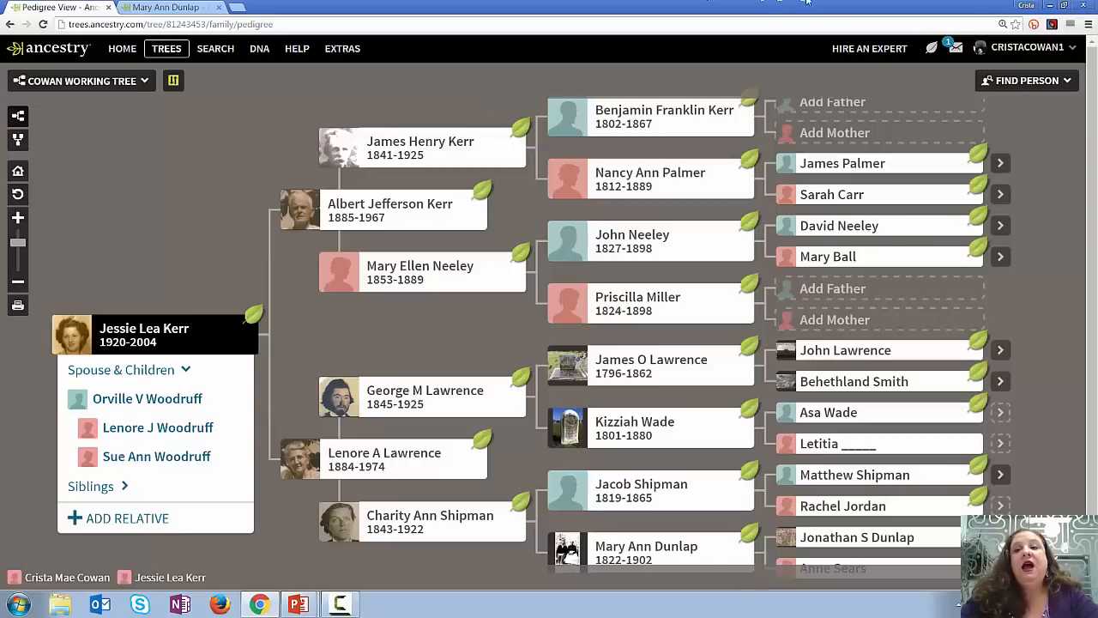
left_click(931, 53)
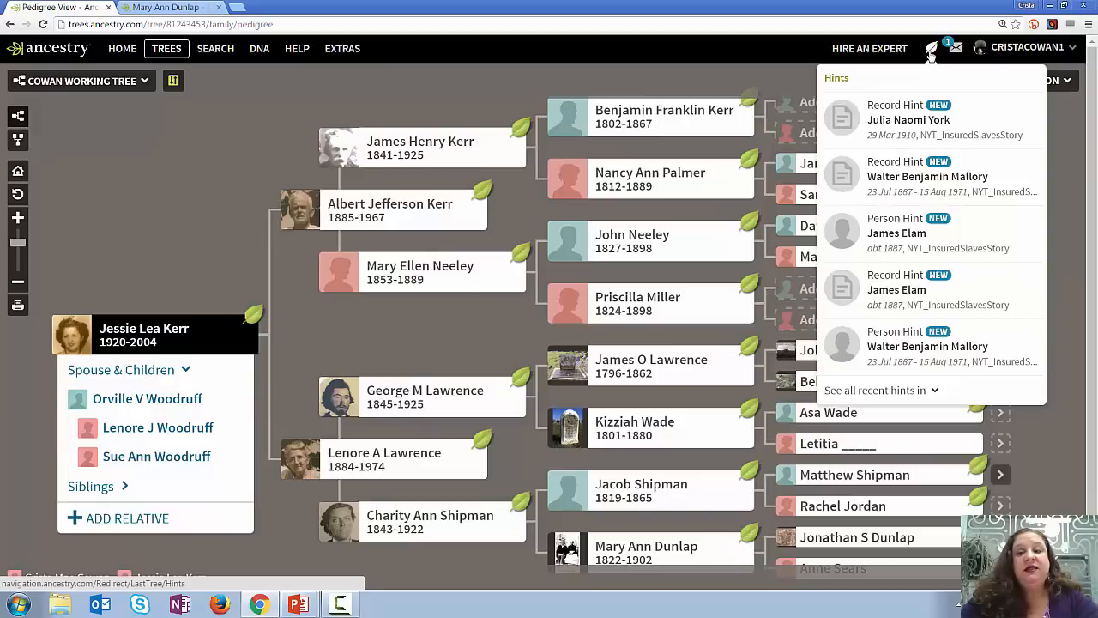
left_click(901, 391)
left_click(827, 419)
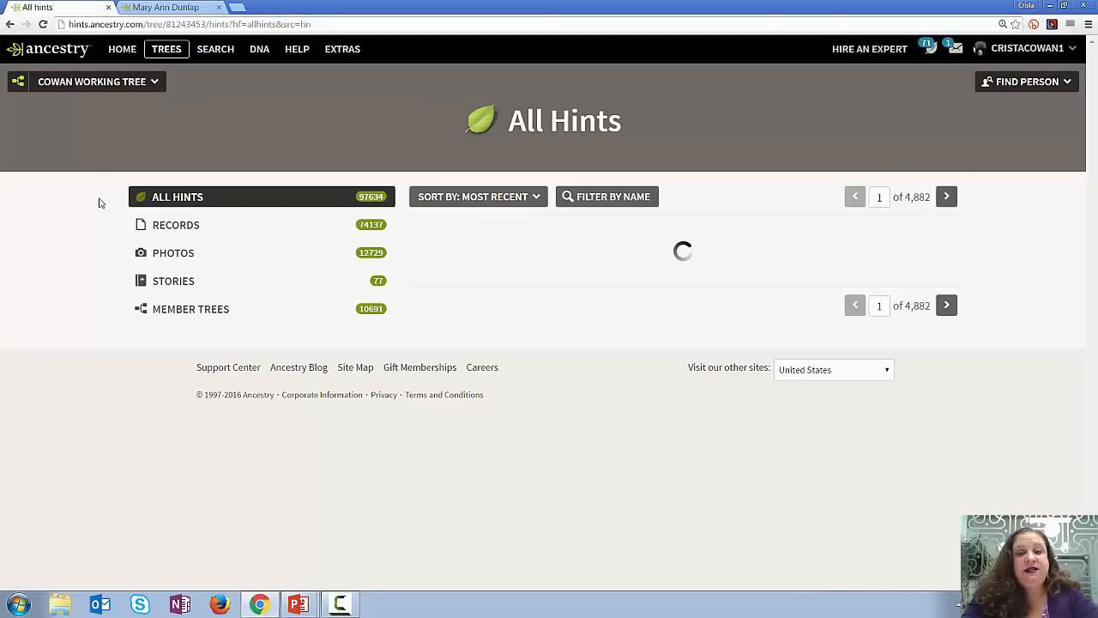
key("ctrl+plus")
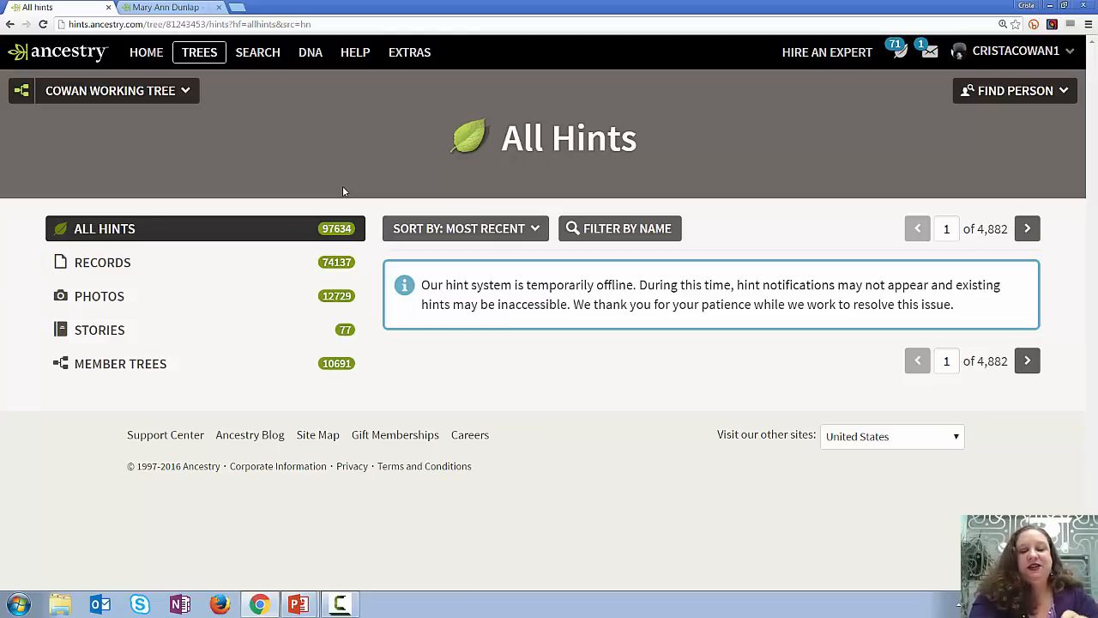
key("F5")
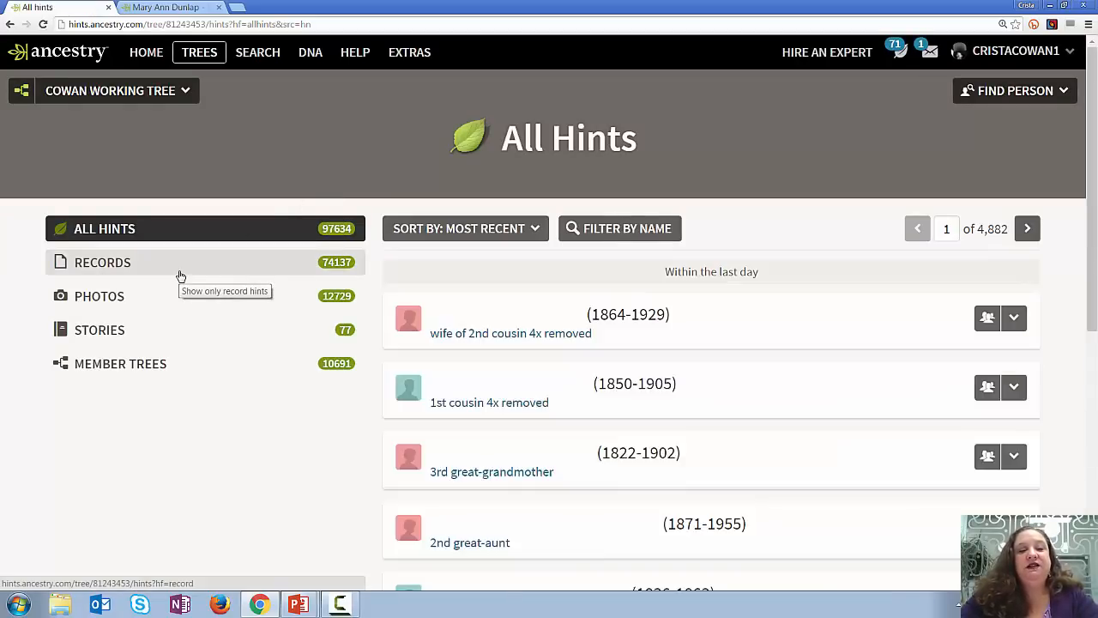
- Browse the hints by Records, Photos, Stories and Member Trees, check the sort options, and show the record hints again
left_click(181, 275)
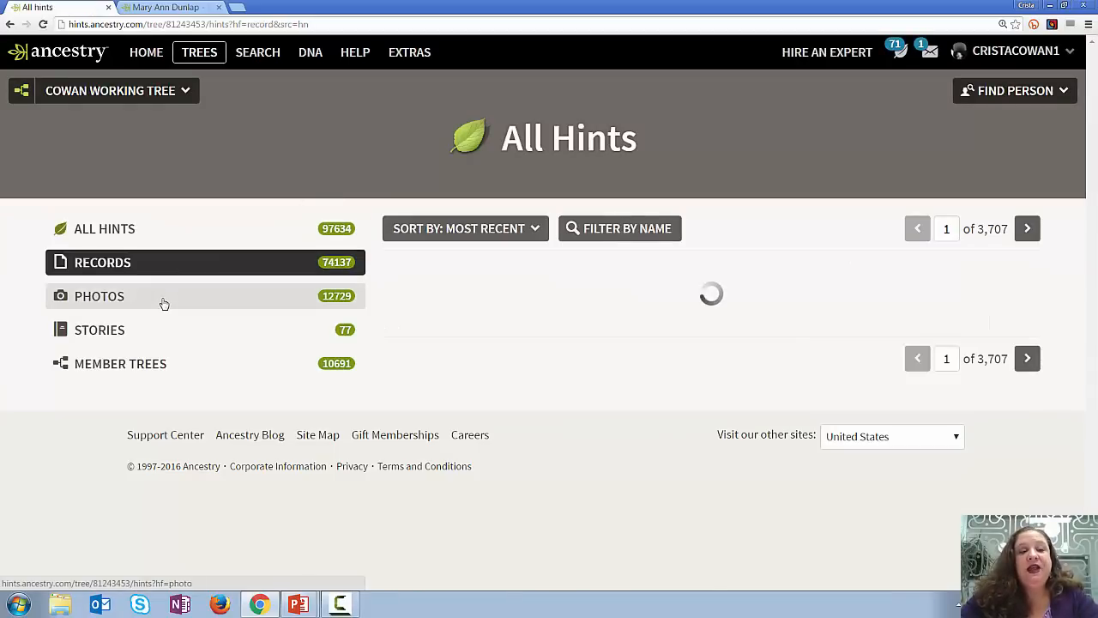
left_click(162, 303)
left_click(157, 333)
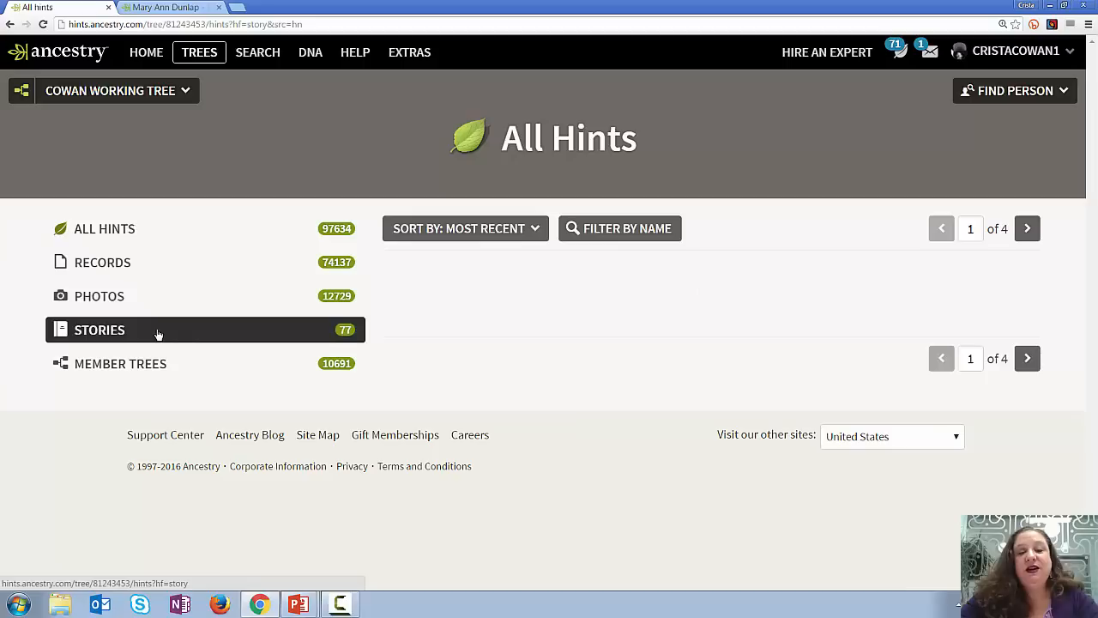
left_click(154, 375)
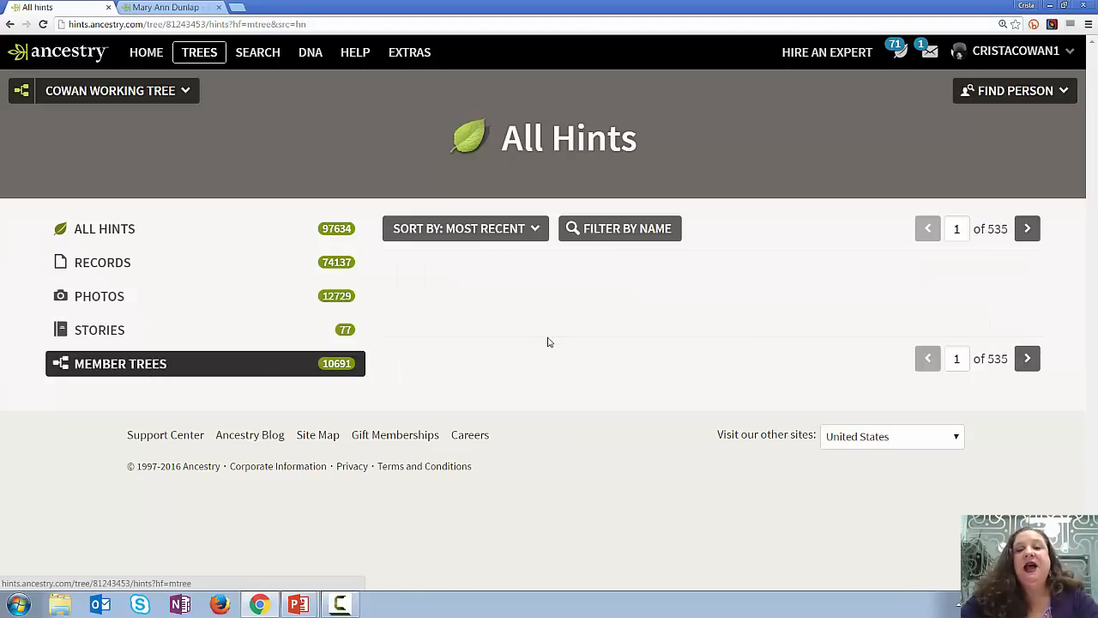
left_click(541, 233)
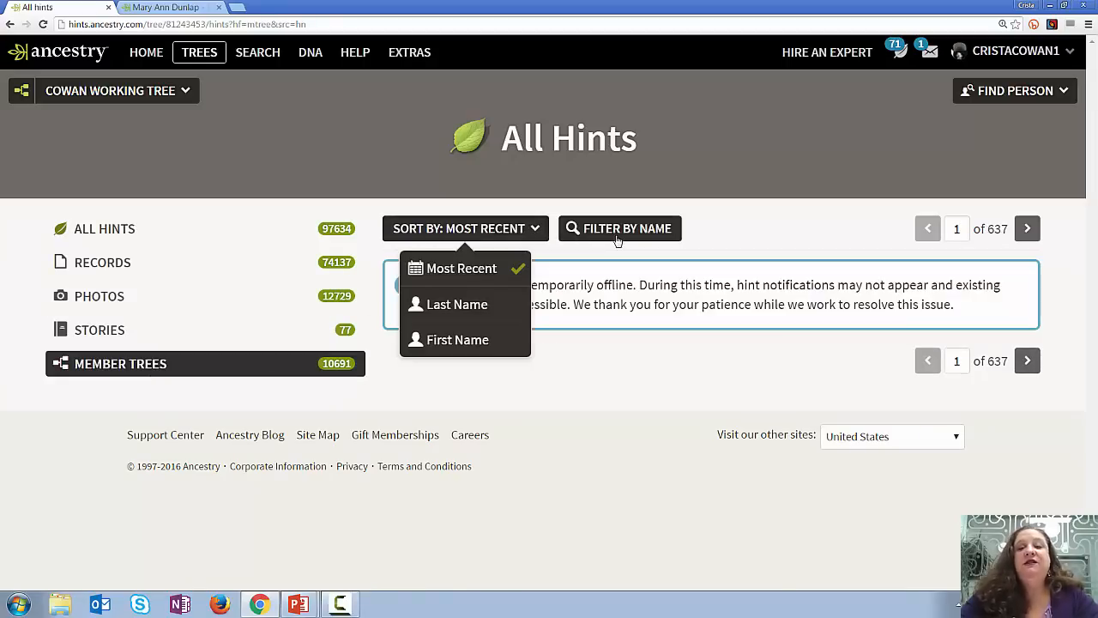
left_click(326, 268)
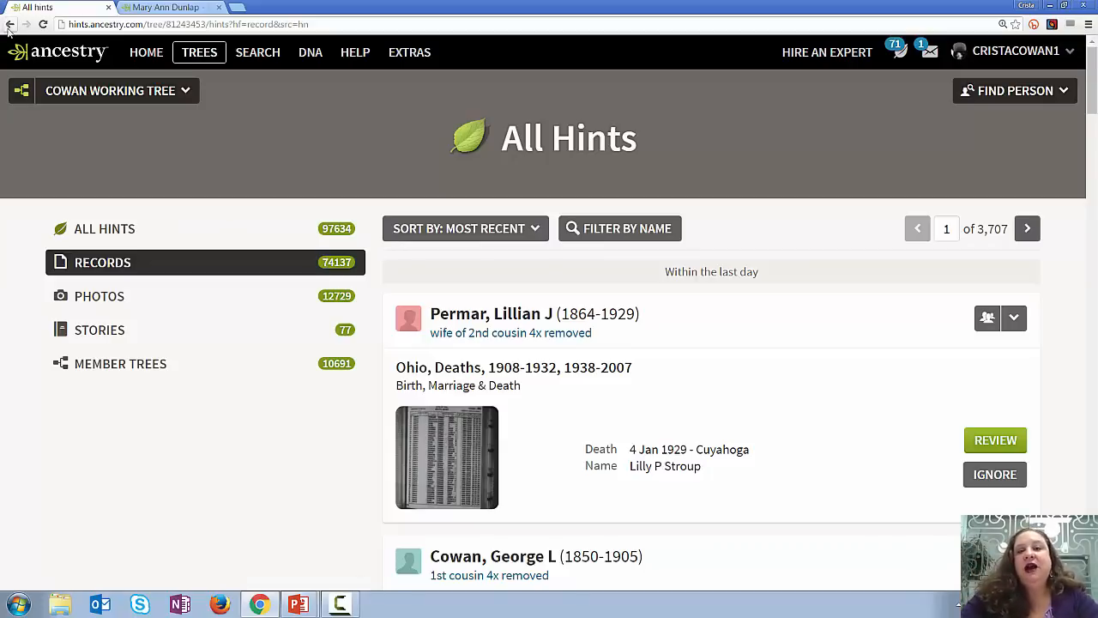
- Return from the hints to the family tree and examine the leaf hints in family view and pedigree view
left_click(8, 26)
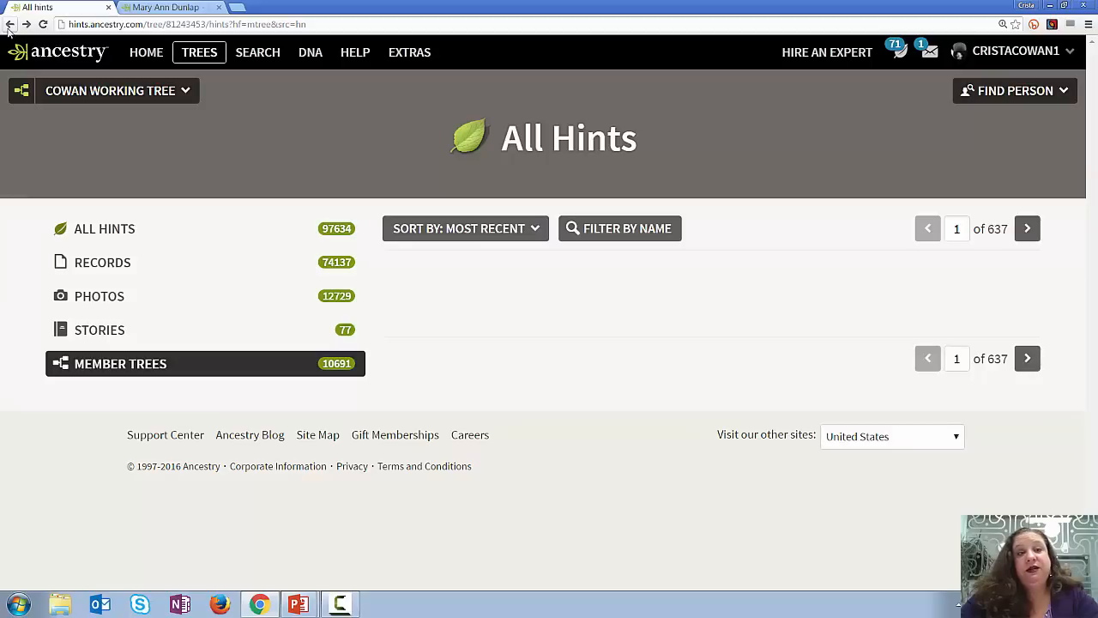
right_click(9, 28)
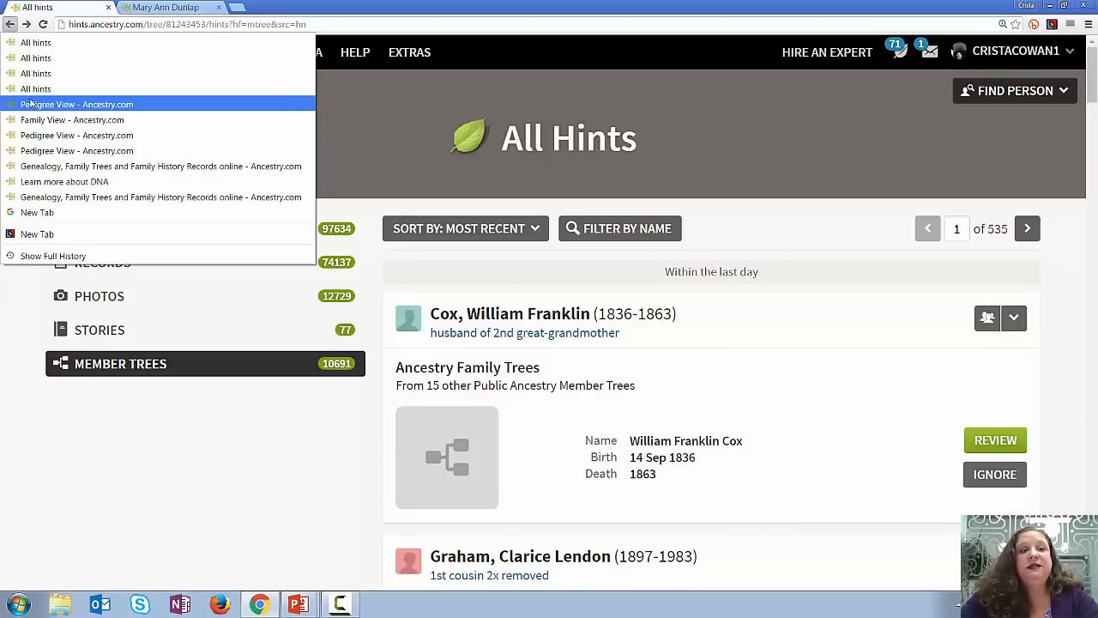
left_click(30, 104)
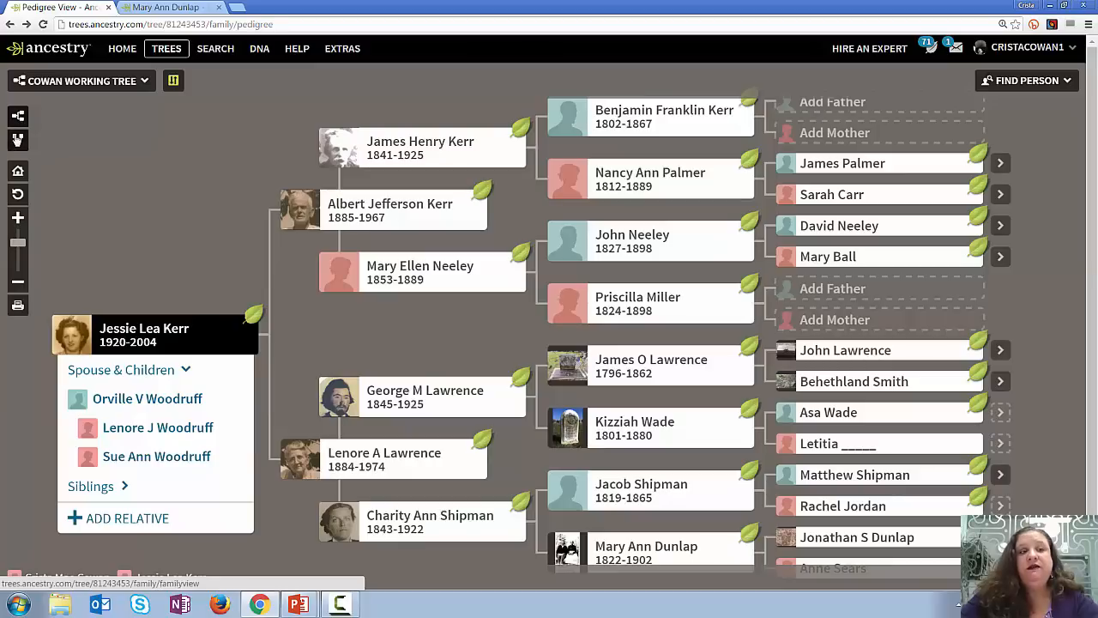
left_click(17, 140)
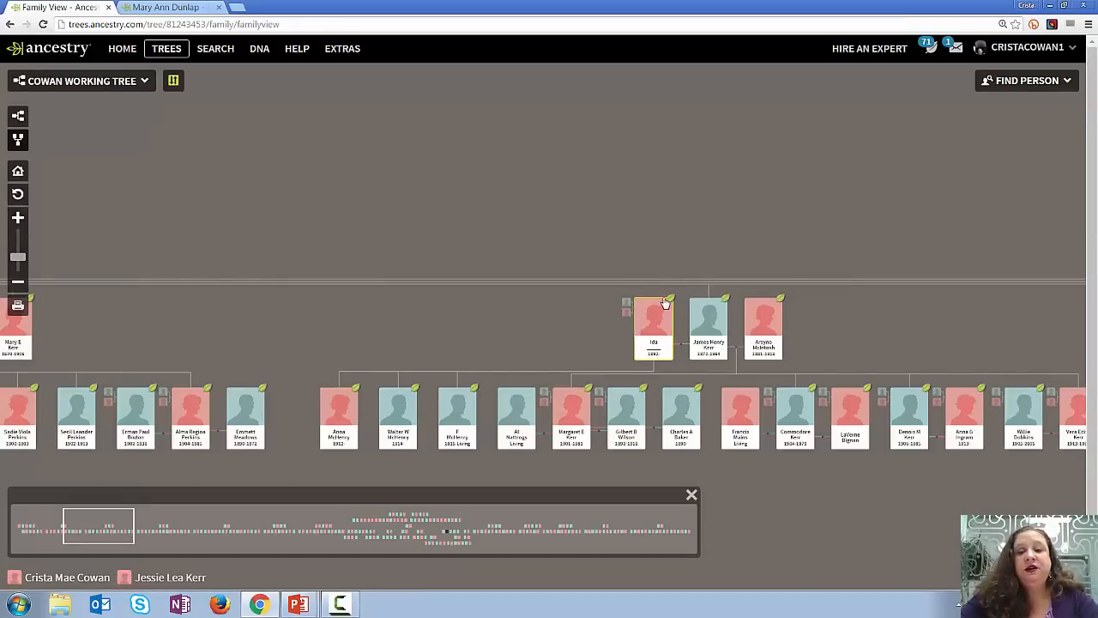
left_click(18, 117)
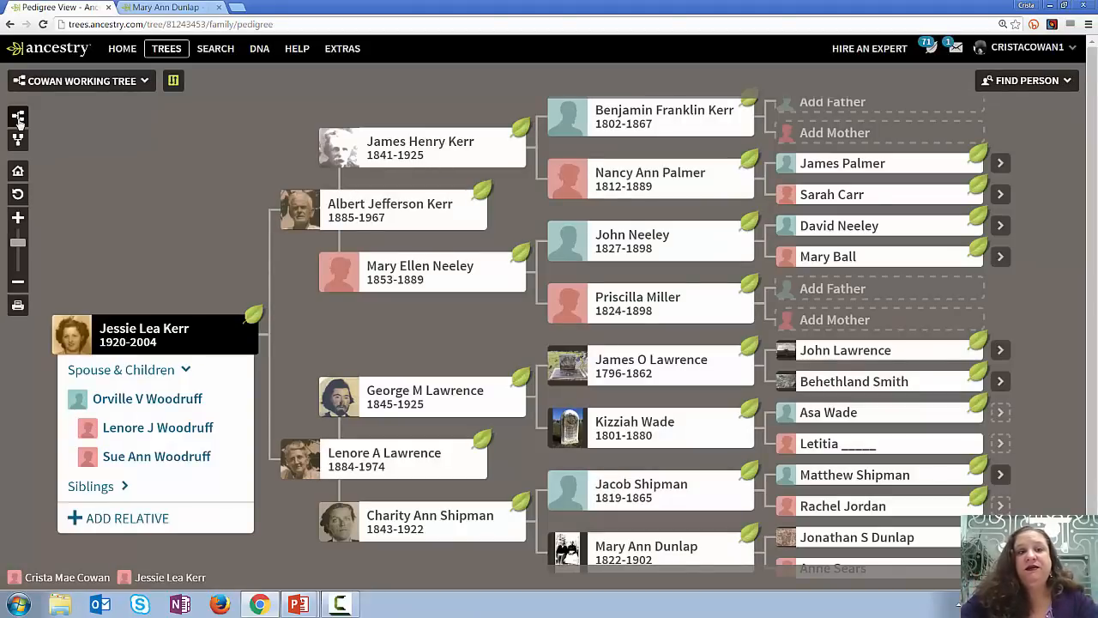
- Close the open ancestor page, and open the profile of the 1819–1865 ancestor in a new tab to show their hints
left_click(150, 7)
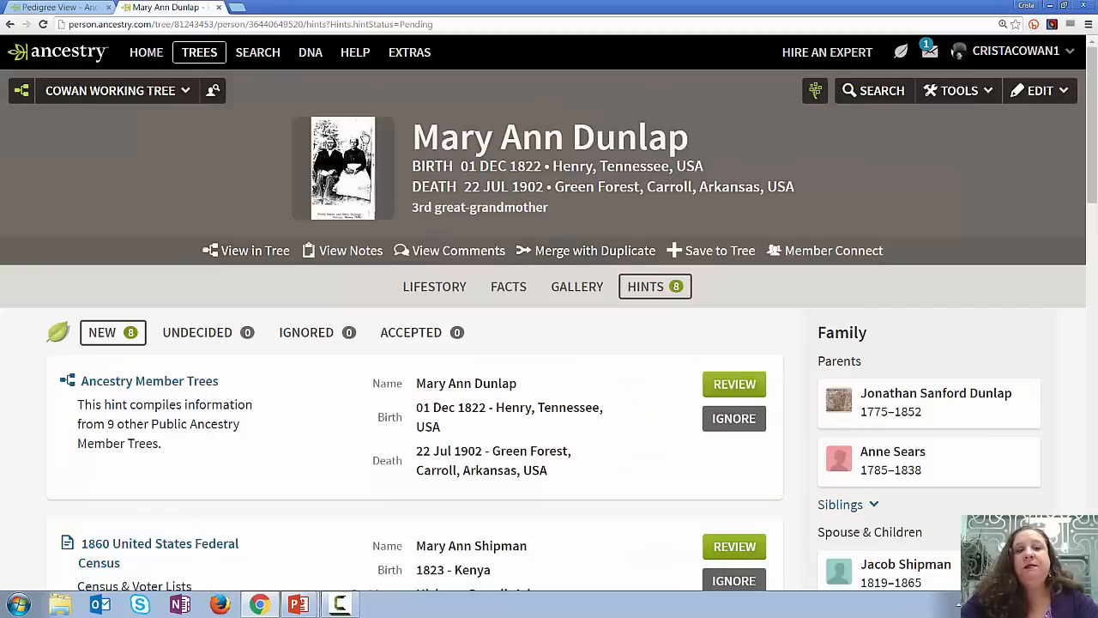
left_click(219, 7)
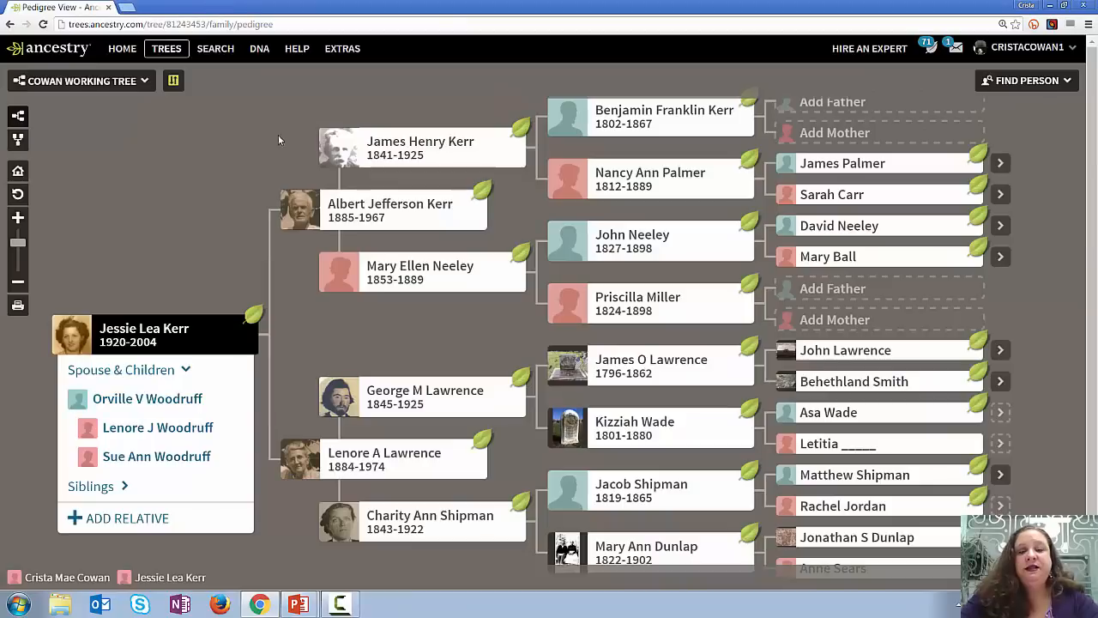
left_click(632, 503)
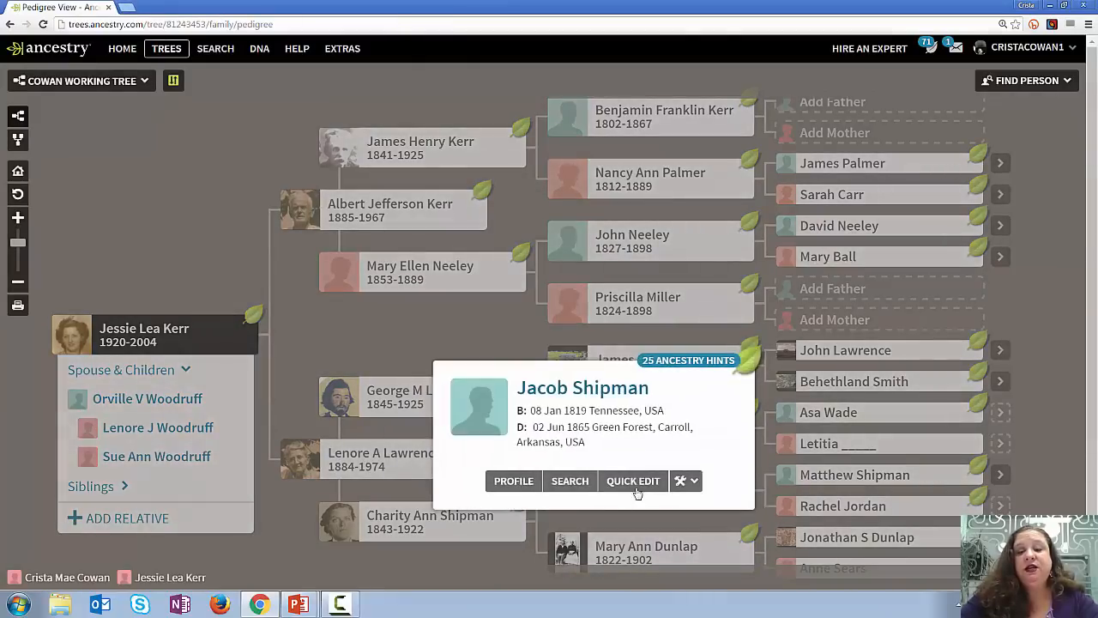
right_click(615, 394)
left_click(635, 397)
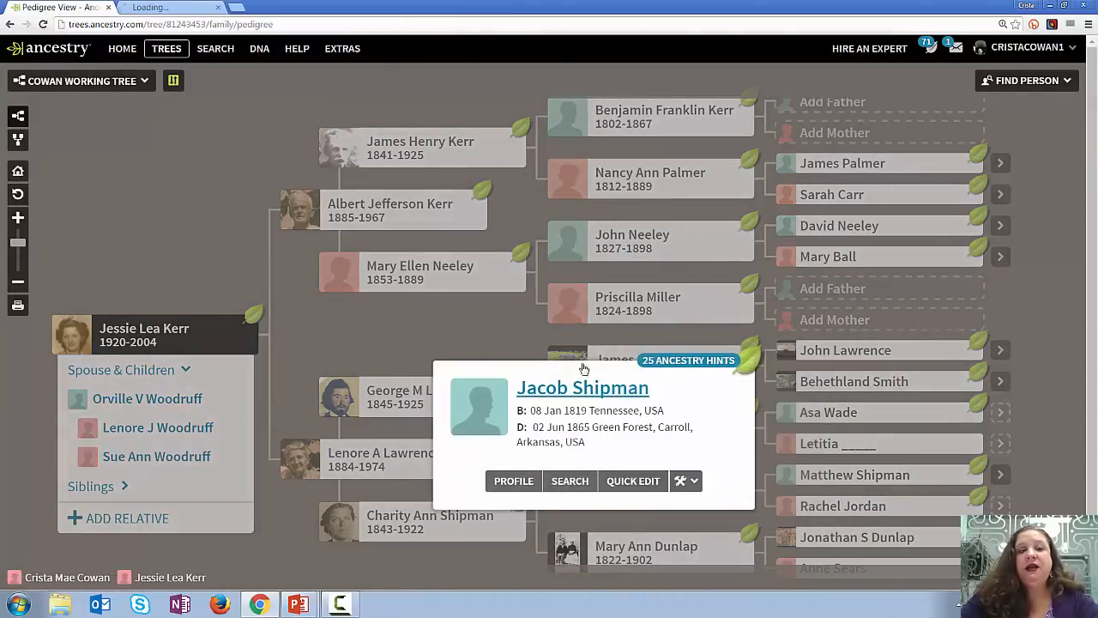
left_click(165, 7)
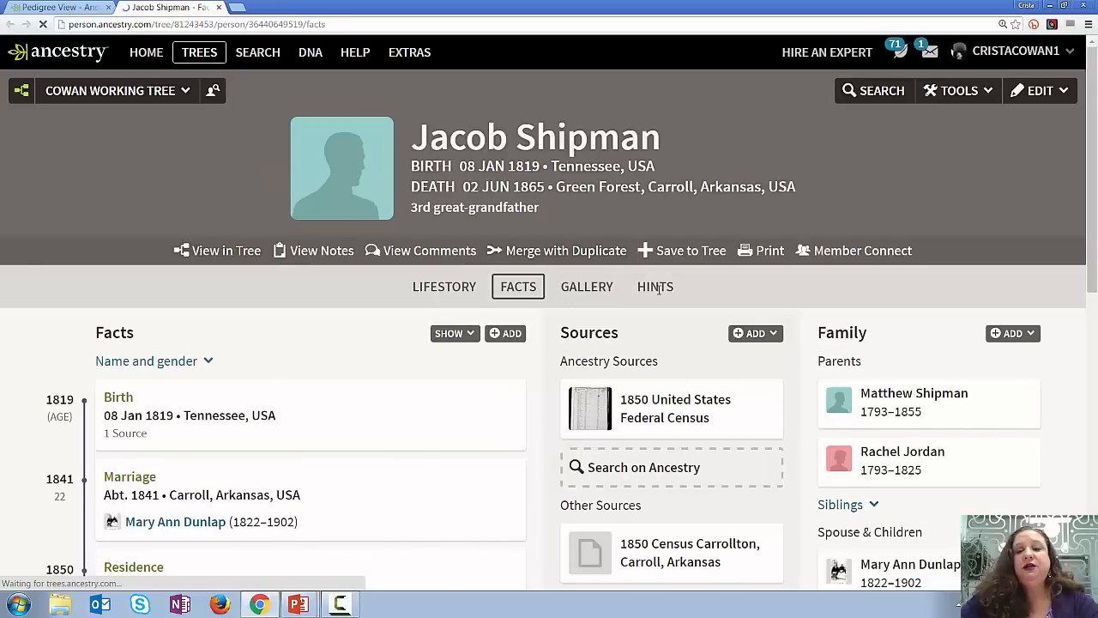
left_click(657, 290)
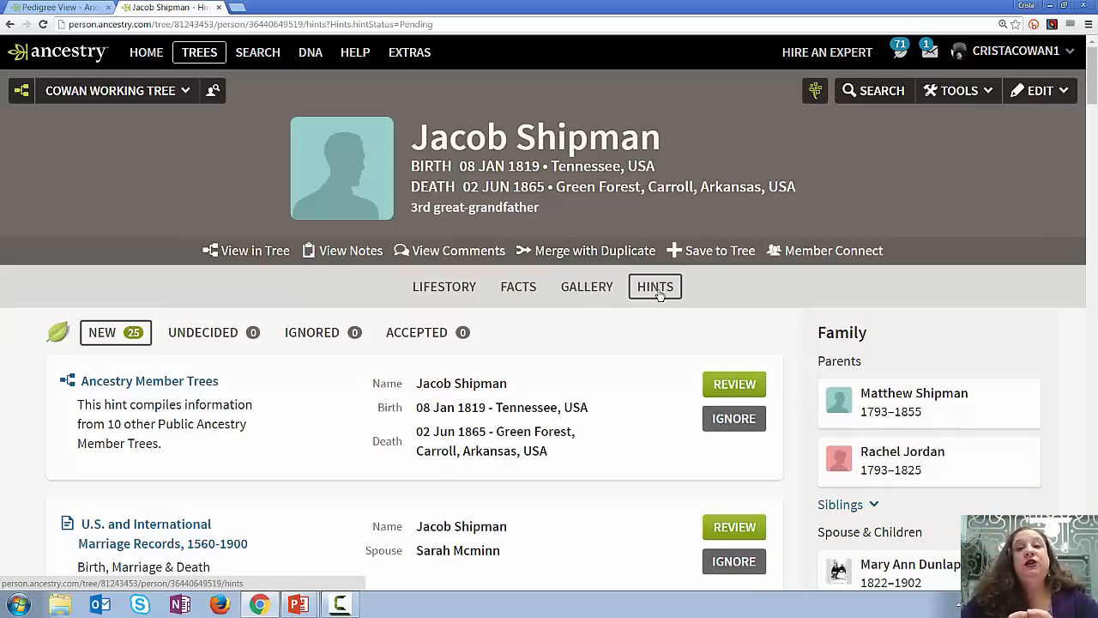
- Return to the pedigree page, switch to the PowerPoint slide show and reveal the point "Hints NOT Facts"
left_click(81, 8)
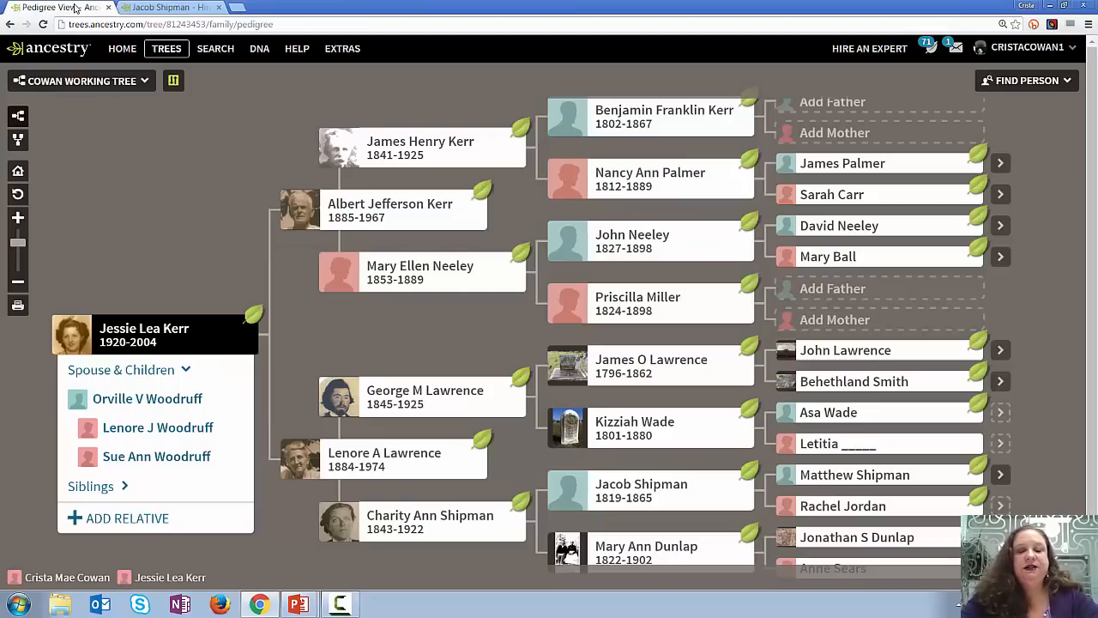
key("alt+Tab")
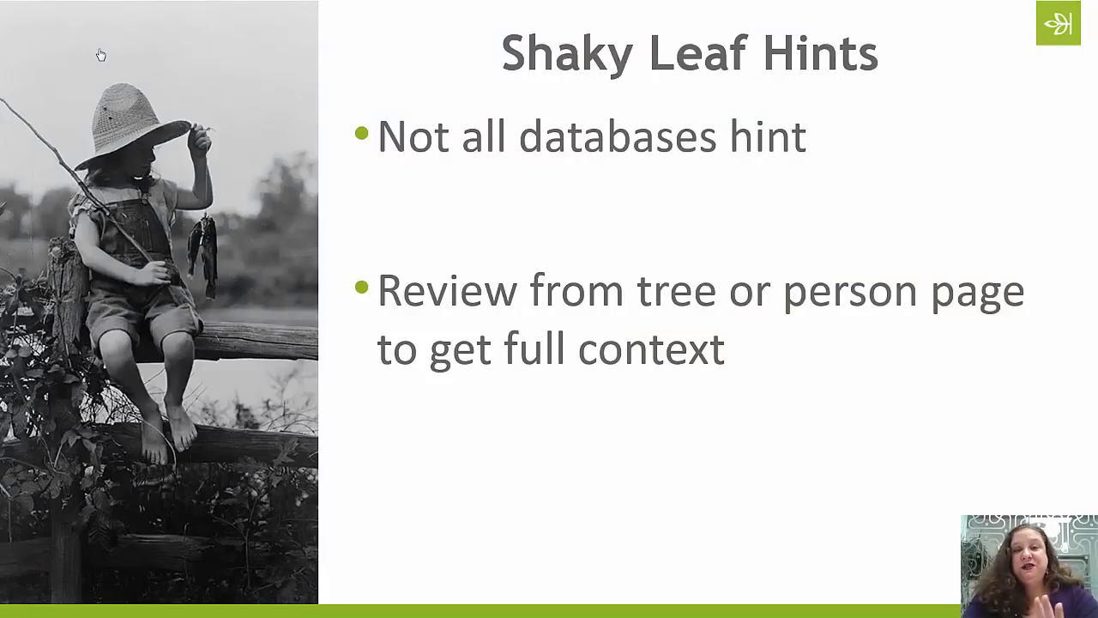
key("Right")
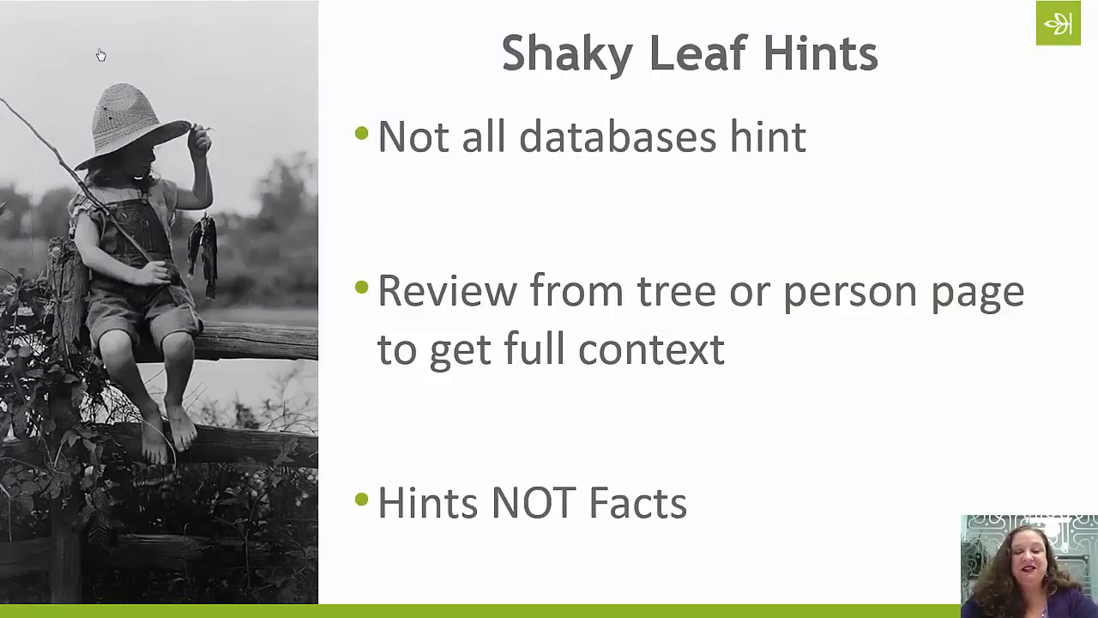
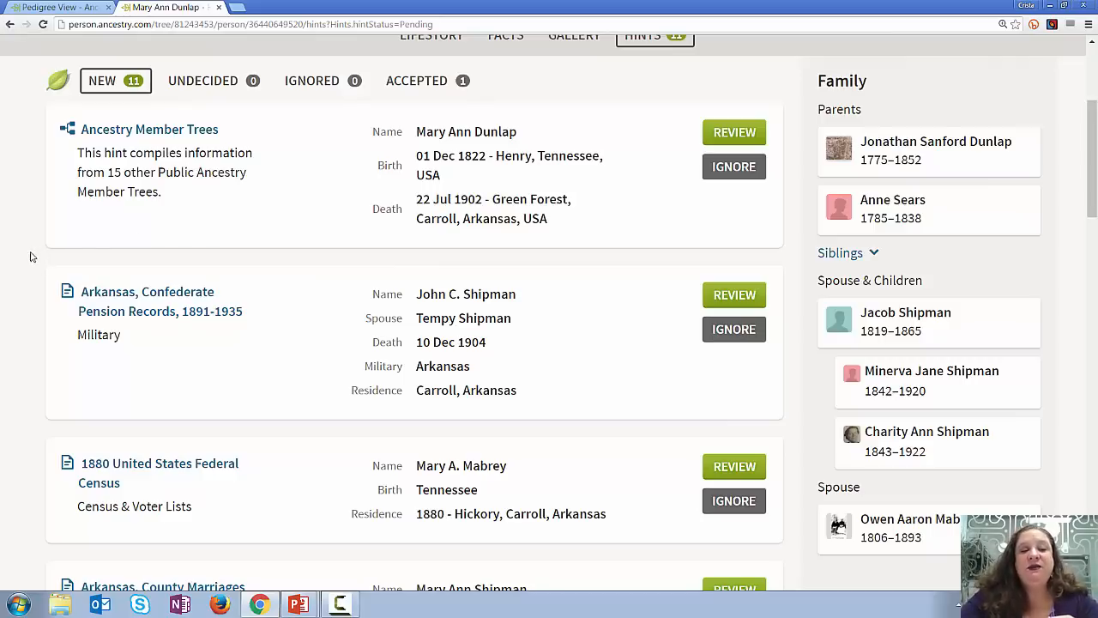
- Open the 1880 United States Federal Census and Arkansas, County Marriages Index hints in separate new tabs
scroll(29, 256, "down", 2)
scroll(29, 256, "down", 3)
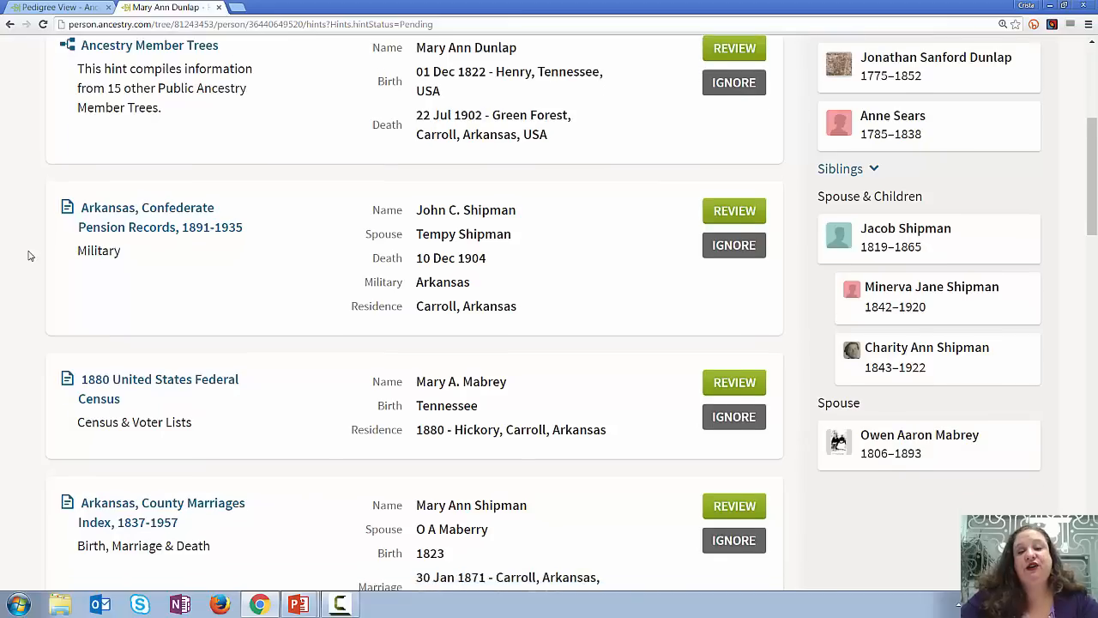
scroll(29, 255, "down", 1)
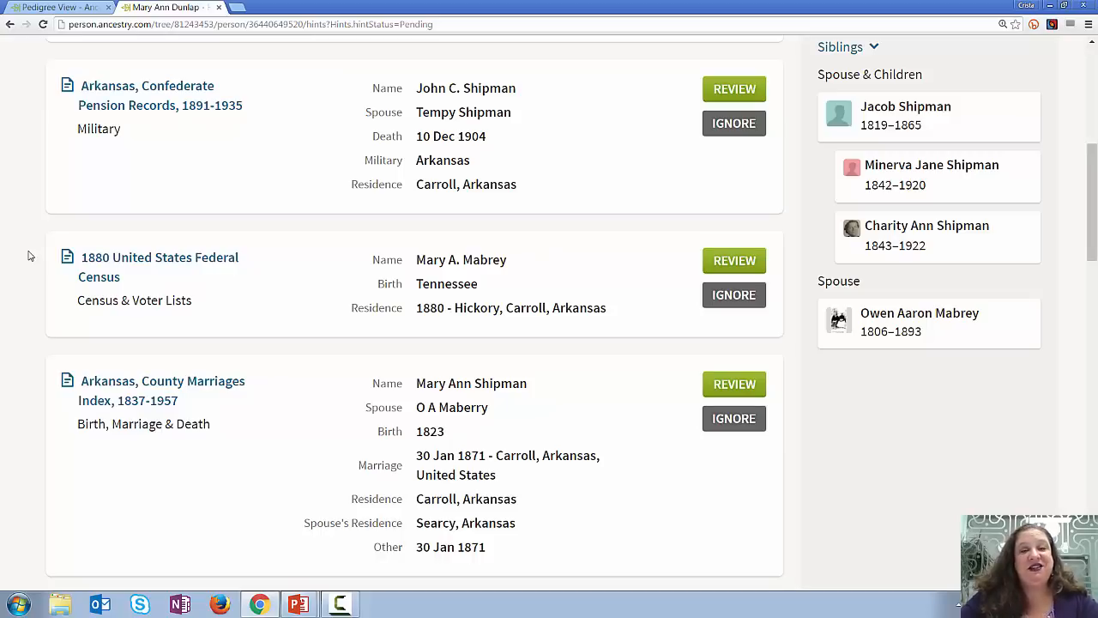
right_click(96, 258)
left_click(107, 265)
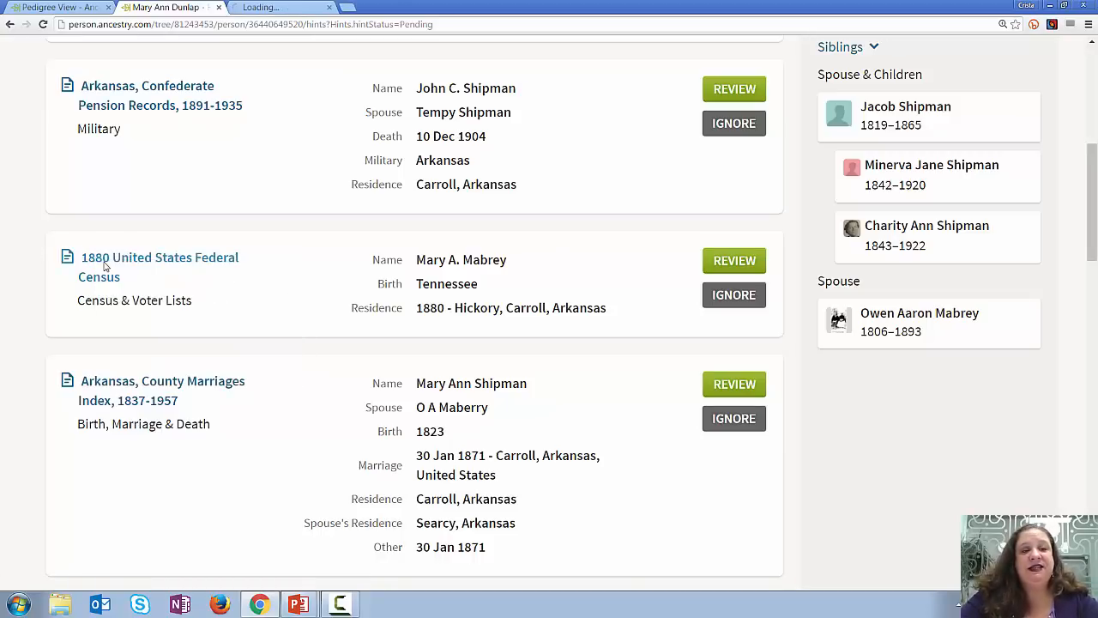
right_click(121, 389)
left_click(127, 395)
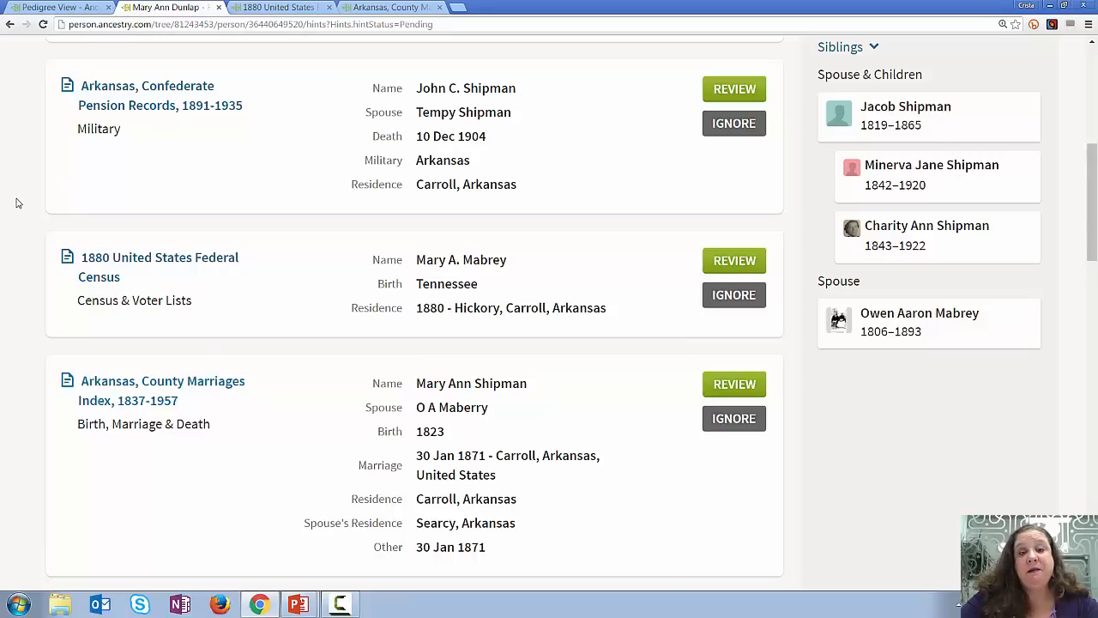
- Open the U.S., Find A Grave Index, 1600s-Current hint in another new tab
scroll(16, 202, "down", 3)
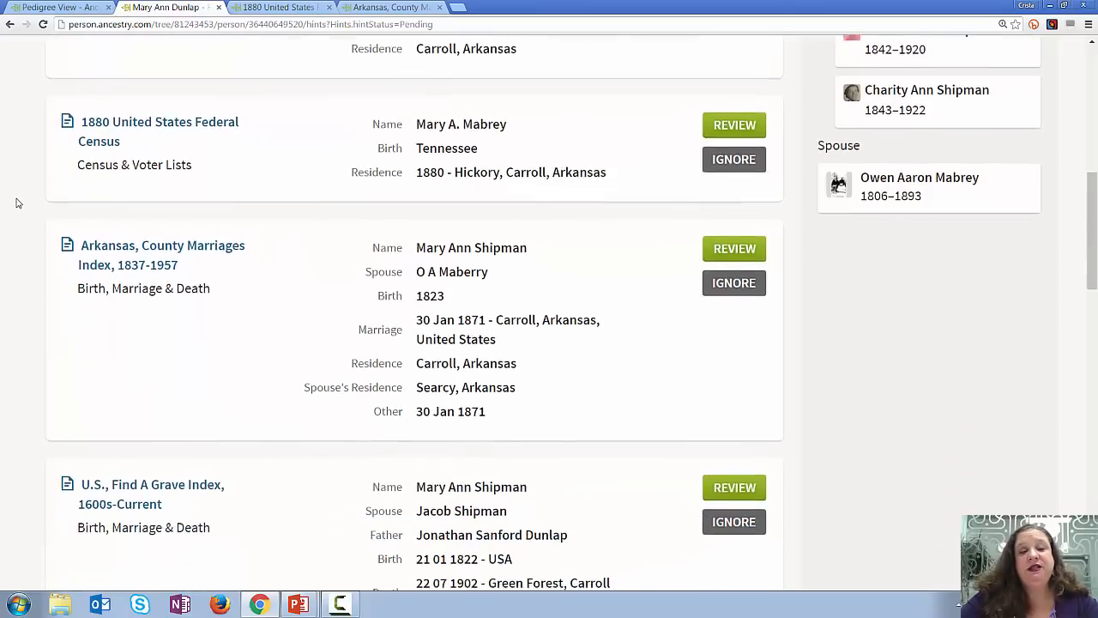
scroll(15, 202, "down", 4)
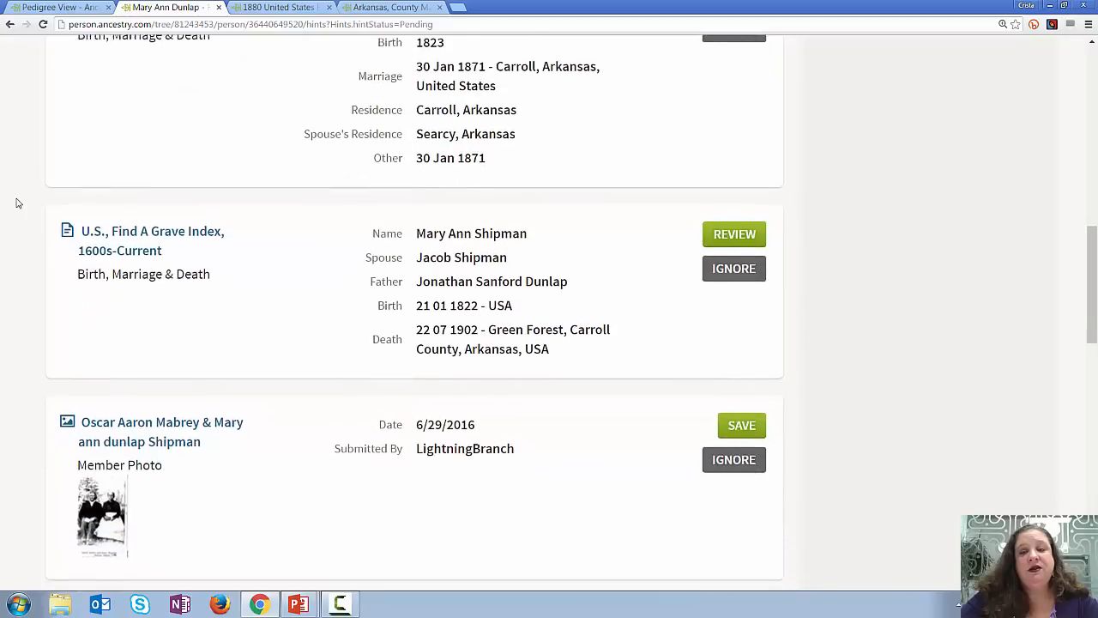
scroll(18, 203, "down", 1)
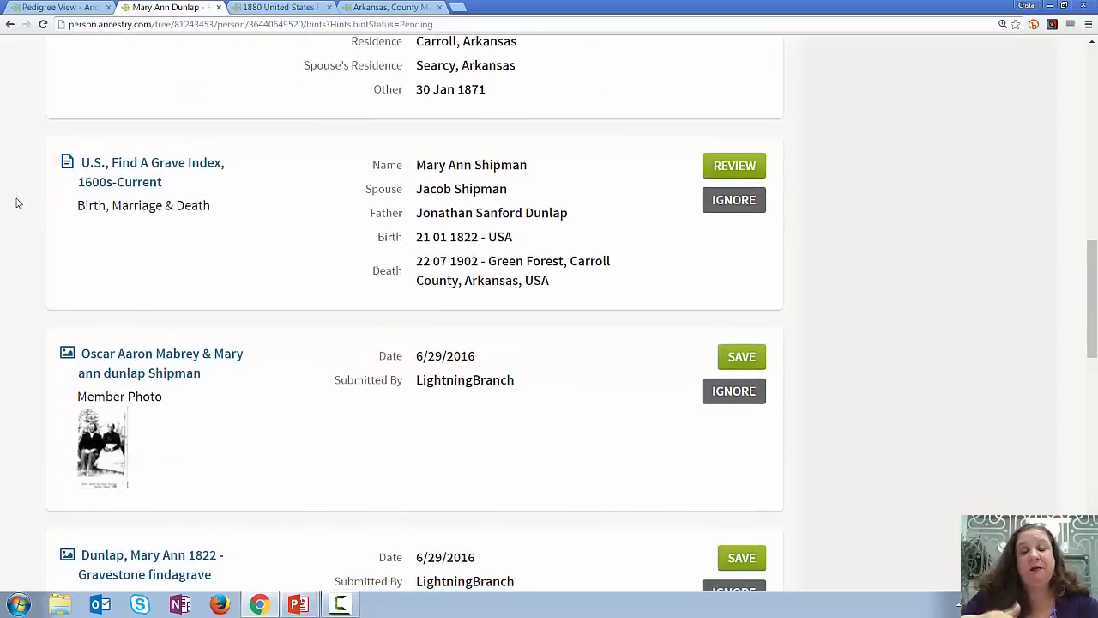
right_click(111, 161)
left_click(123, 170)
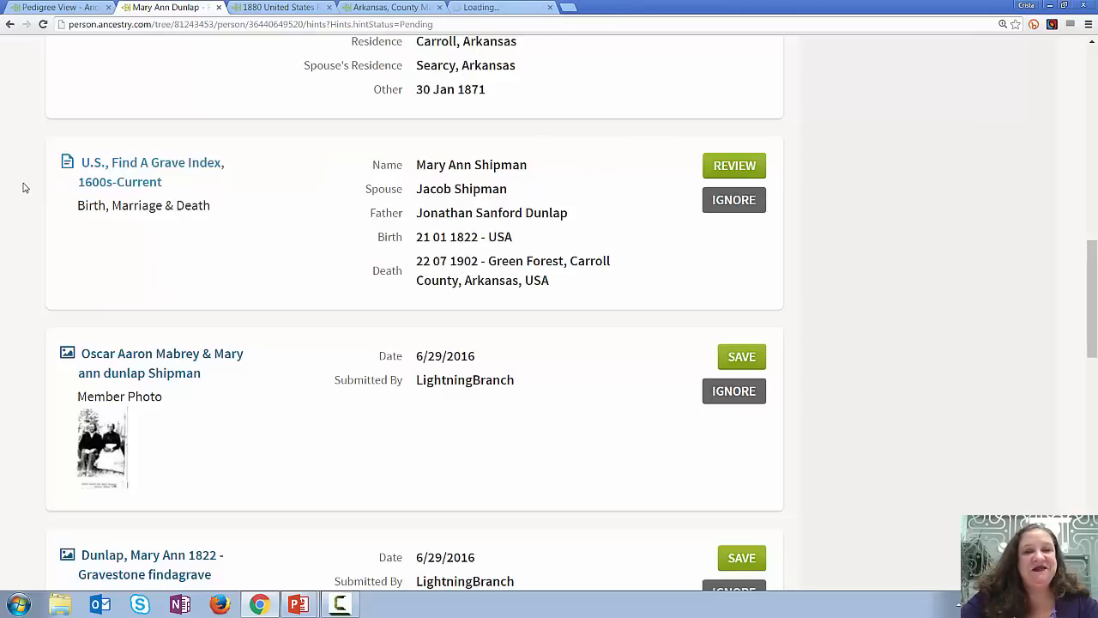
- Look through the ancestor's record and member photo hints, returning to the 1880 United States Federal Census hint
scroll(23, 187, "down", 3)
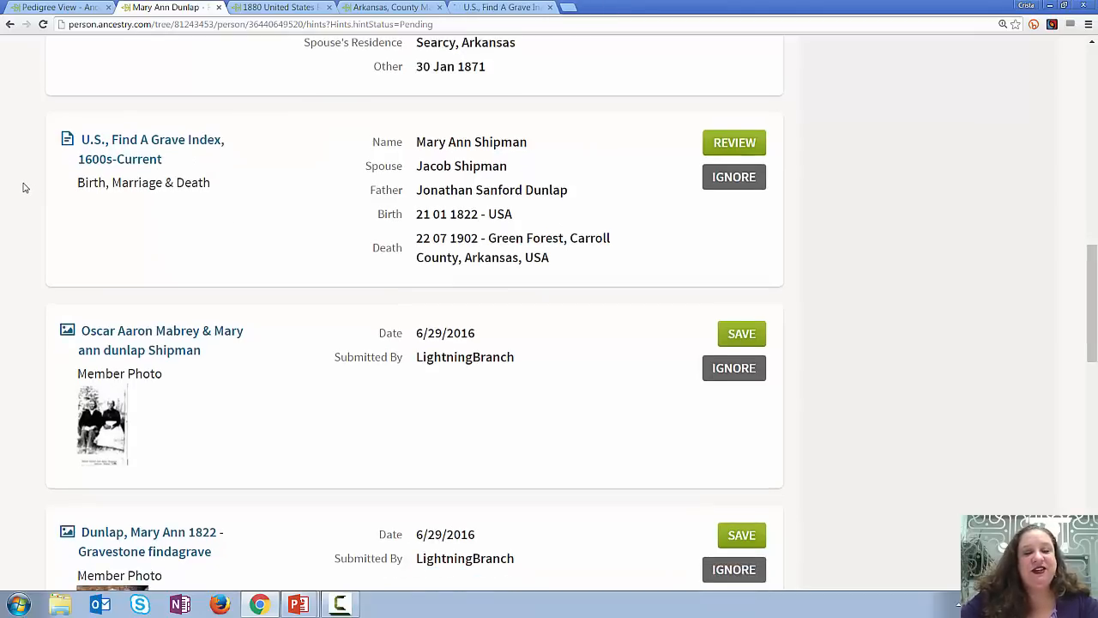
scroll(24, 187, "down", 3)
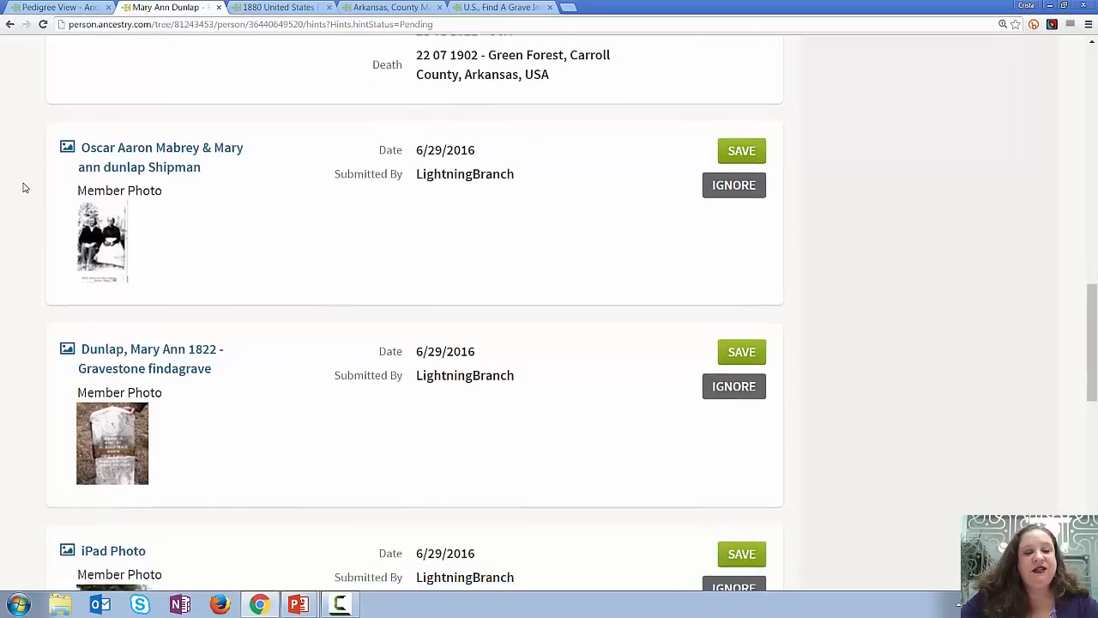
scroll(24, 187, "up", 5)
scroll(24, 187, "up", 1)
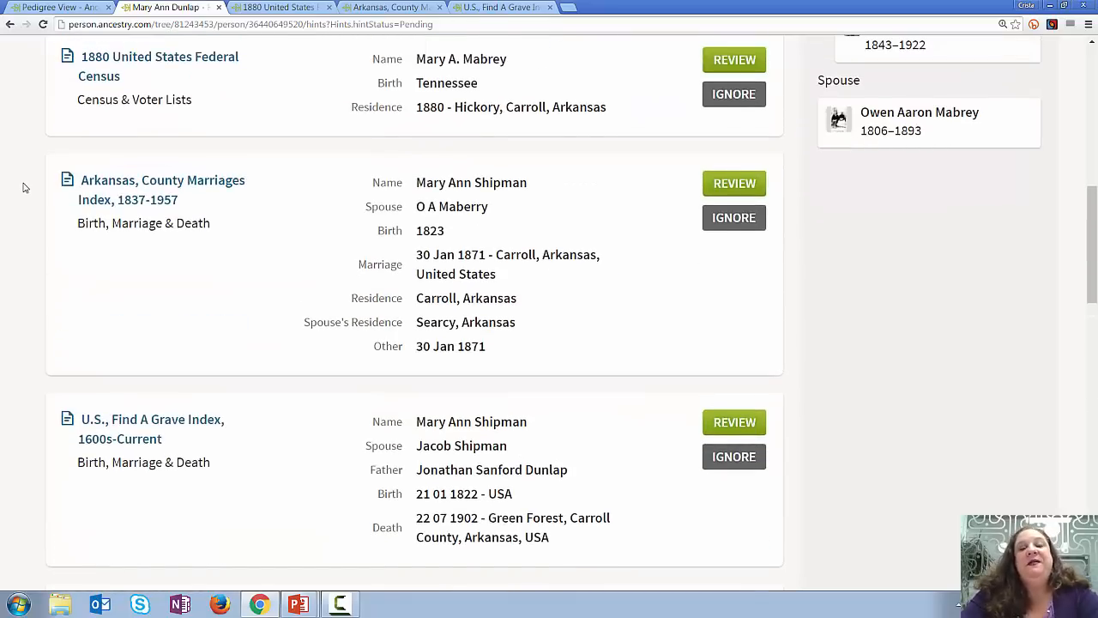
scroll(24, 187, "up", 1)
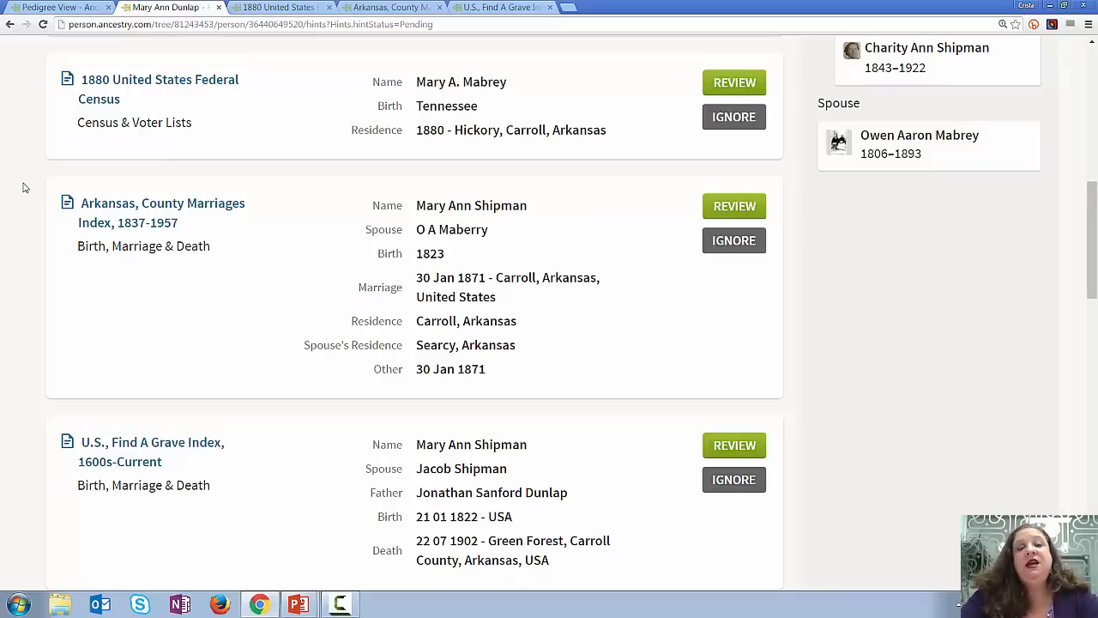
right_click(100, 82)
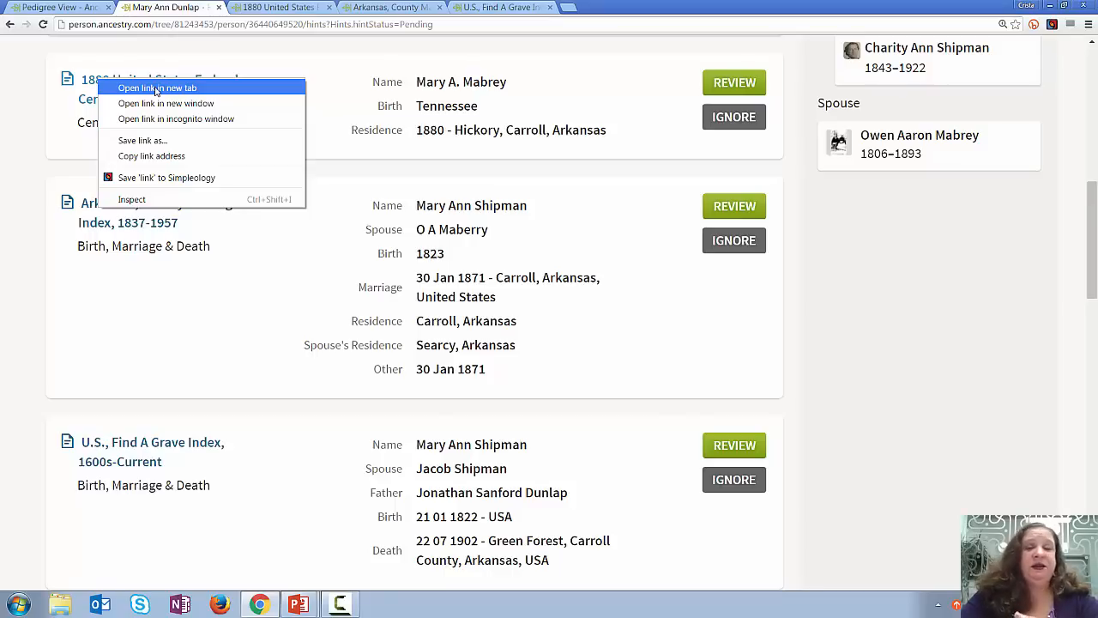
- Compare the opened 1880 census, Arkansas, County Marriages Index and U.S., Find A Grave Index records, ending on the census record
left_click(278, 11)
left_click(369, 10)
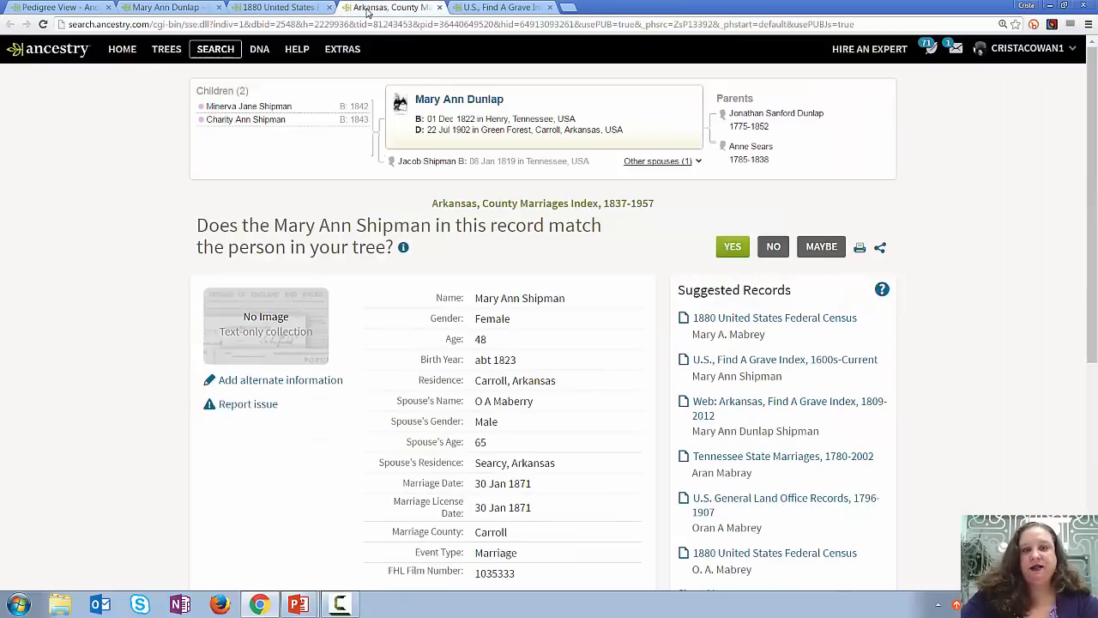
left_click(492, 10)
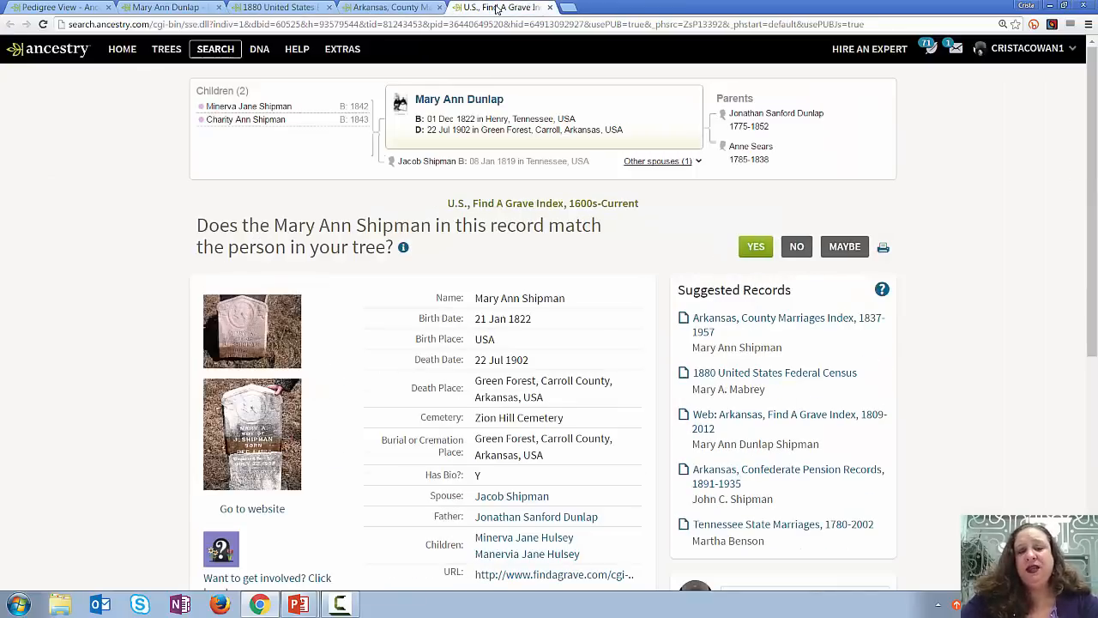
mouse_move(496, 9)
left_mouse_down()
mouse_move(434, 7)
mouse_move(502, 7)
left_mouse_up()
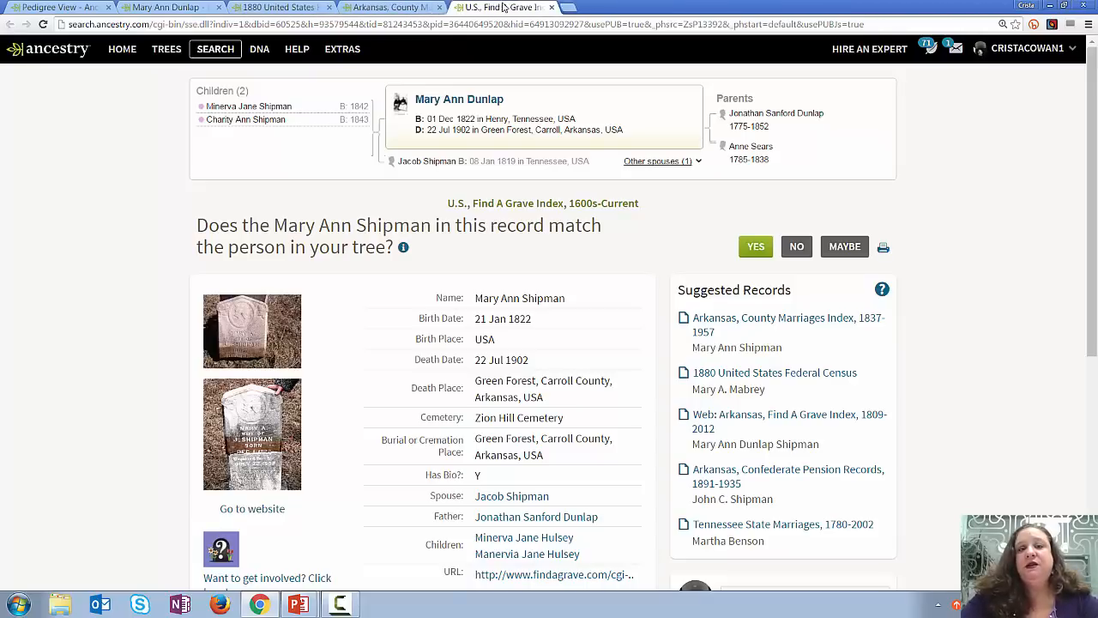
left_click(270, 7)
left_click(360, 8)
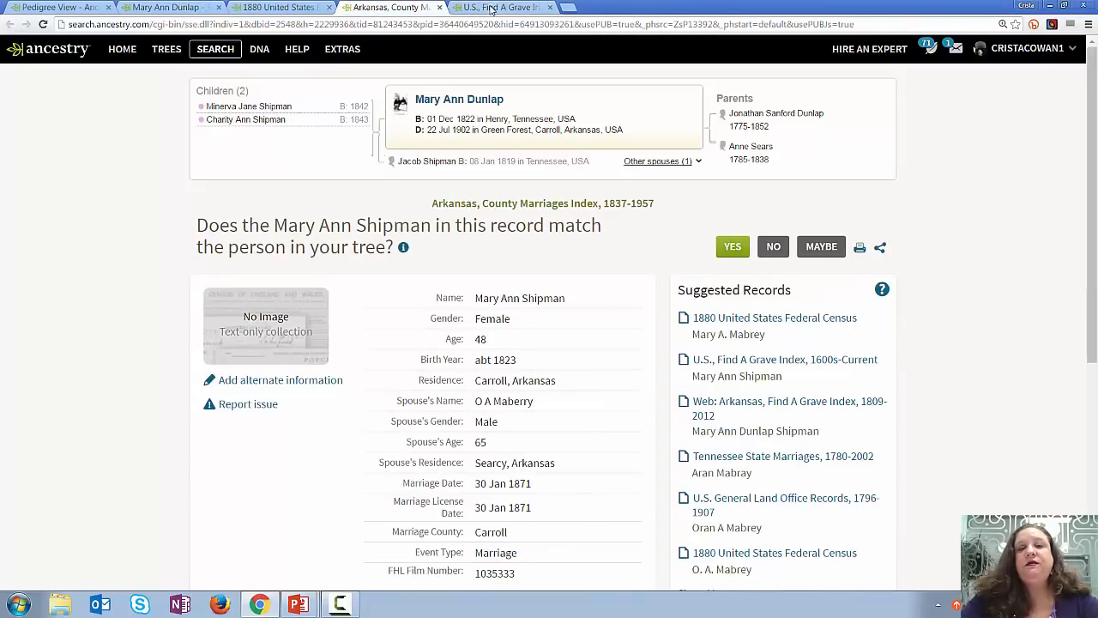
left_click(490, 8)
left_click(270, 7)
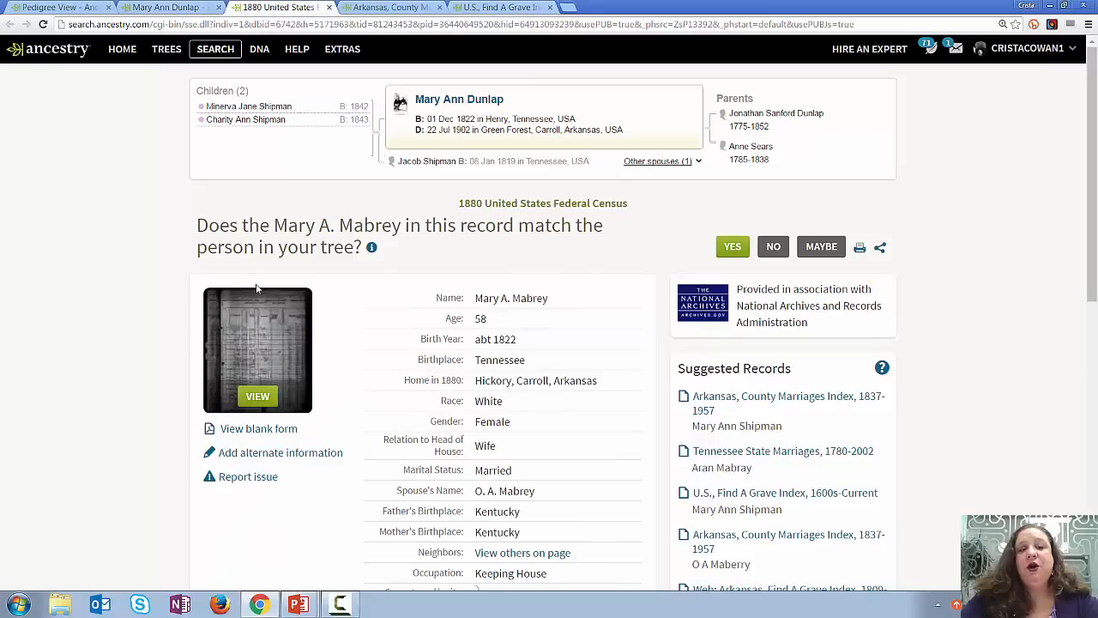
- Open the original image of the 1880 census record in a new tab and view it
right_click(256, 319)
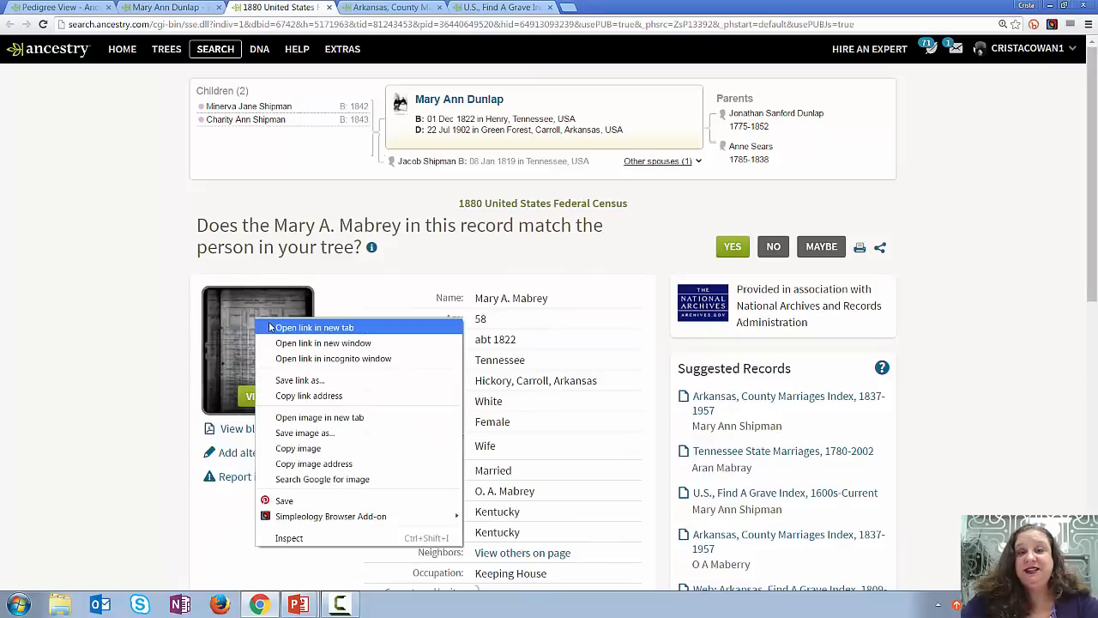
left_click(313, 326)
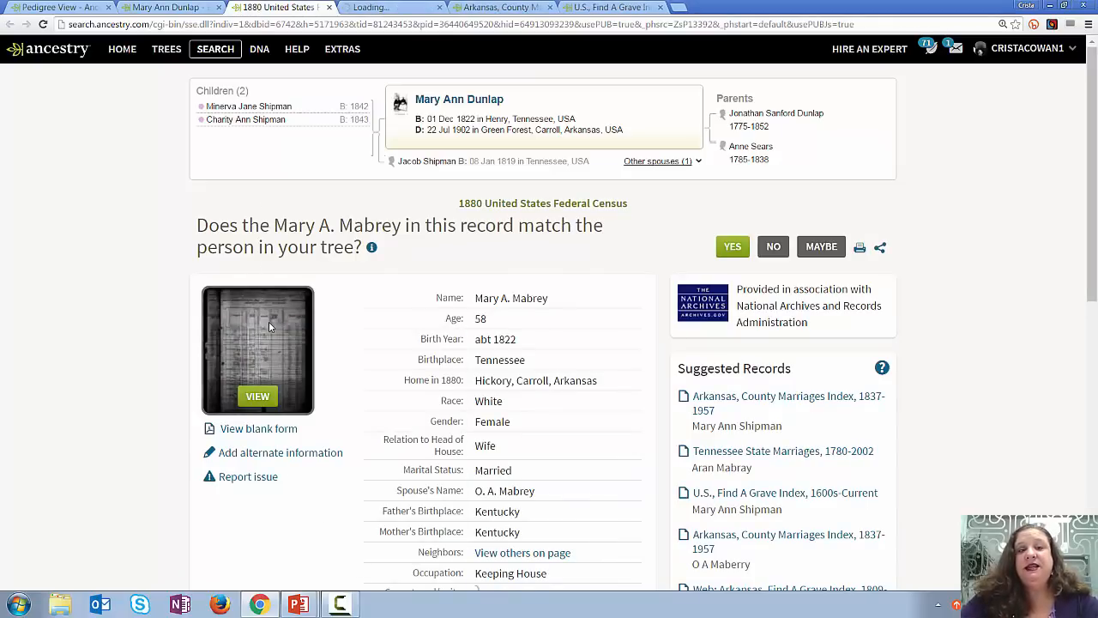
left_click(397, 9)
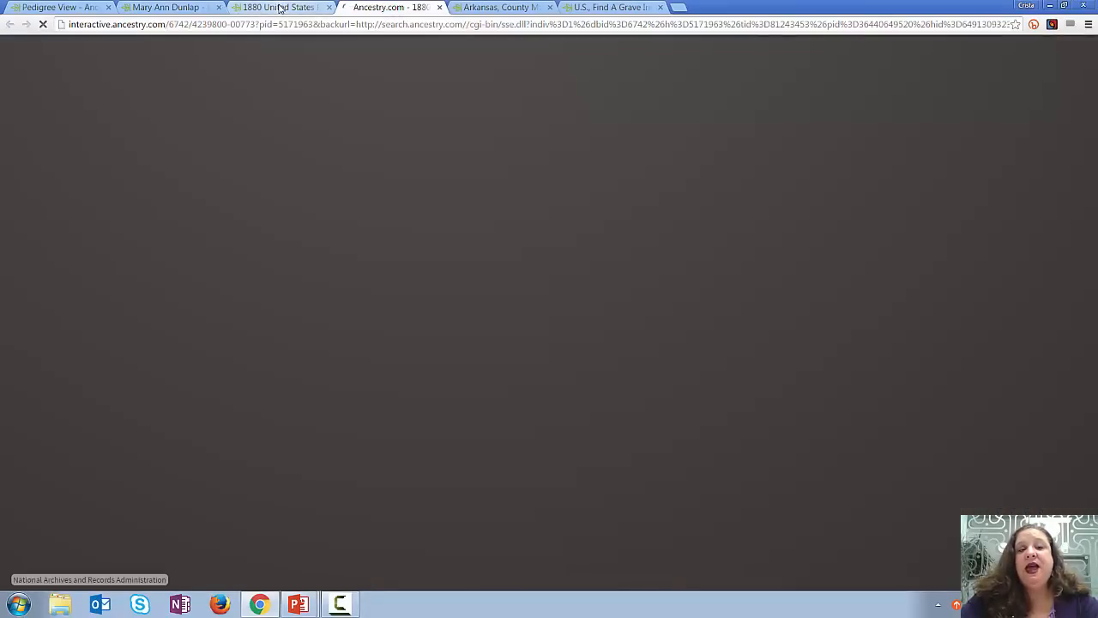
left_click(282, 7)
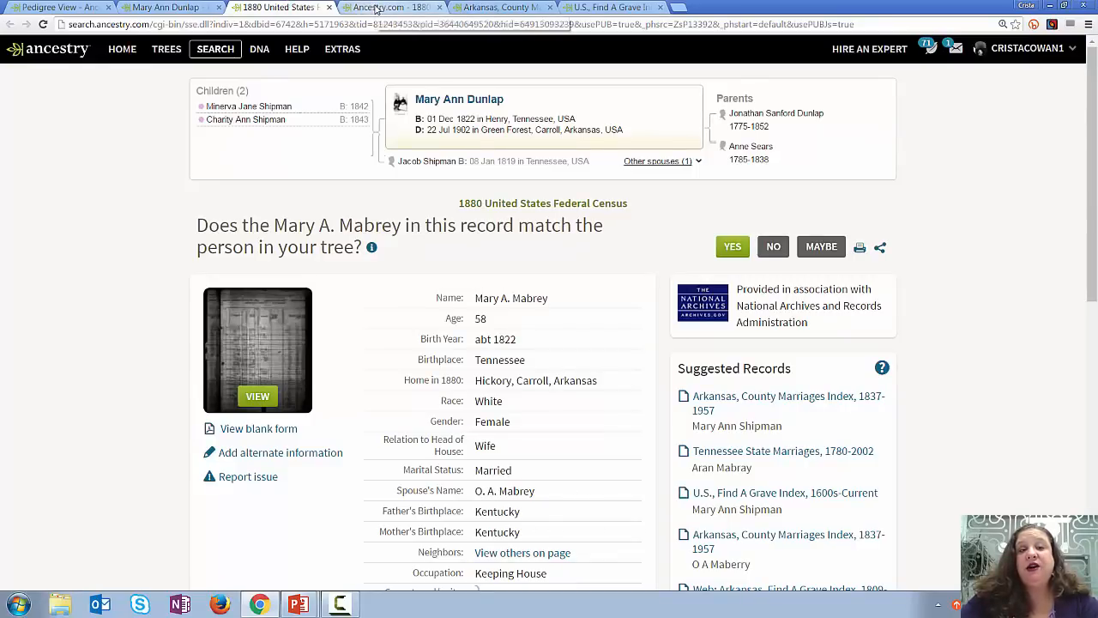
left_click(375, 9)
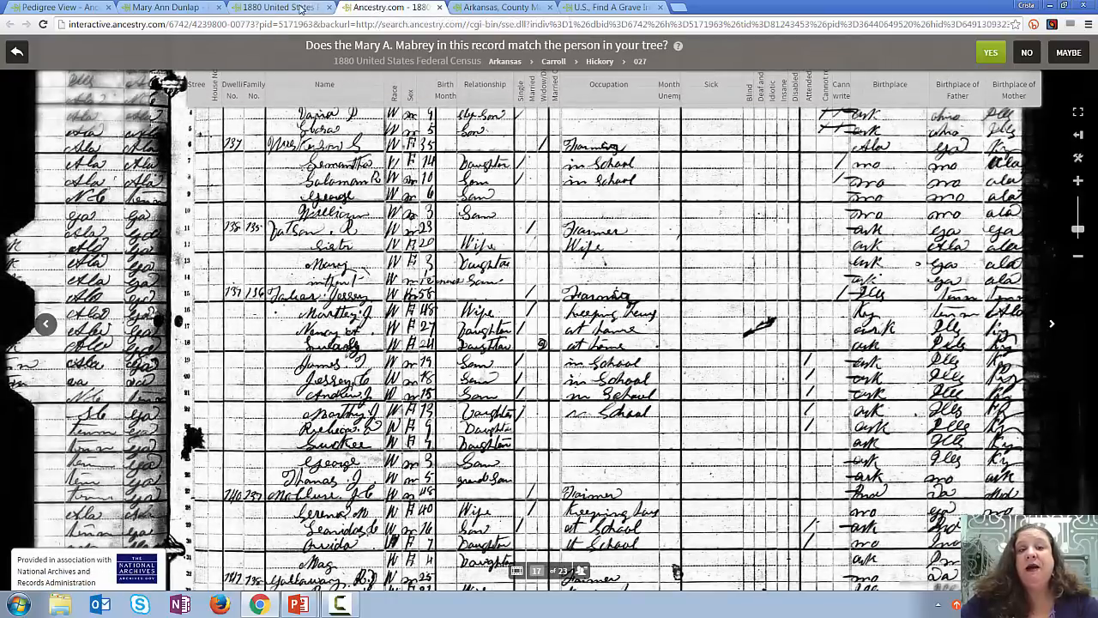
- Review the Arkansas marriage and Find A Grave records, recheck the census image, and return to the 1880 census record page
left_click(484, 8)
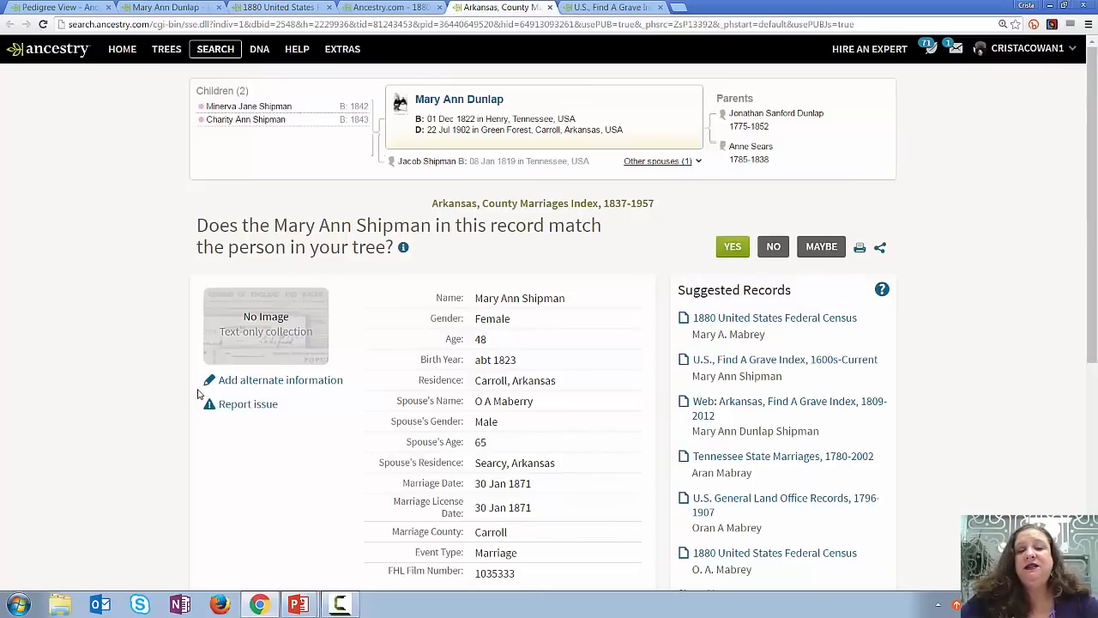
left_click(599, 7)
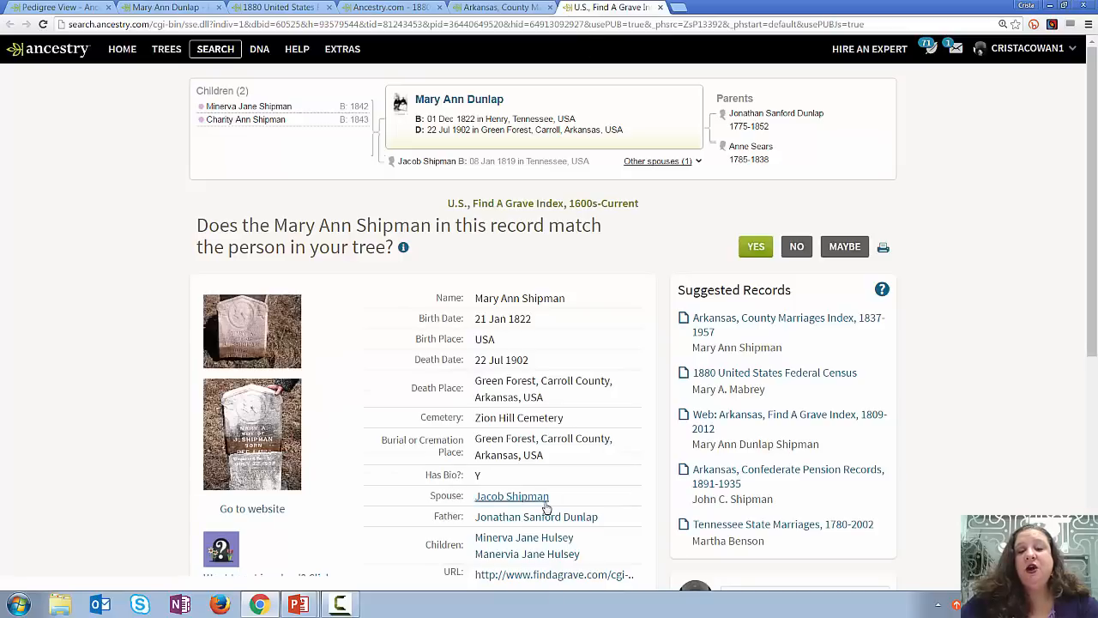
left_click(514, 6)
left_click(407, 7)
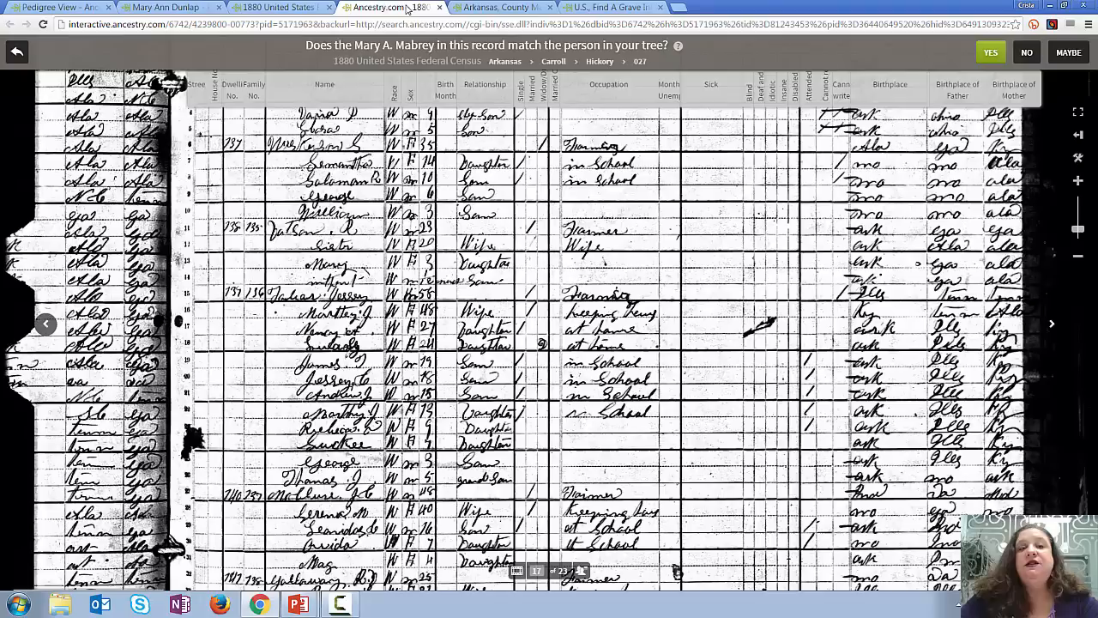
left_click(287, 7)
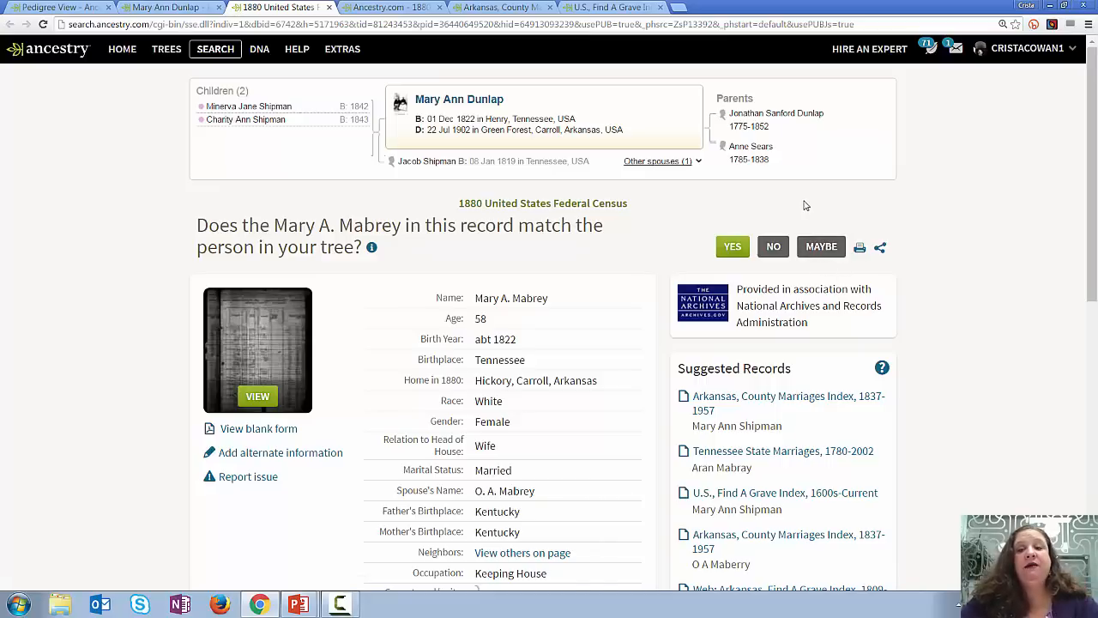
- Check the hint status categories on the ancestor's hints page, and revisit the 1880 census record and its image
left_click(159, 8)
scroll(214, 97, "up", 5)
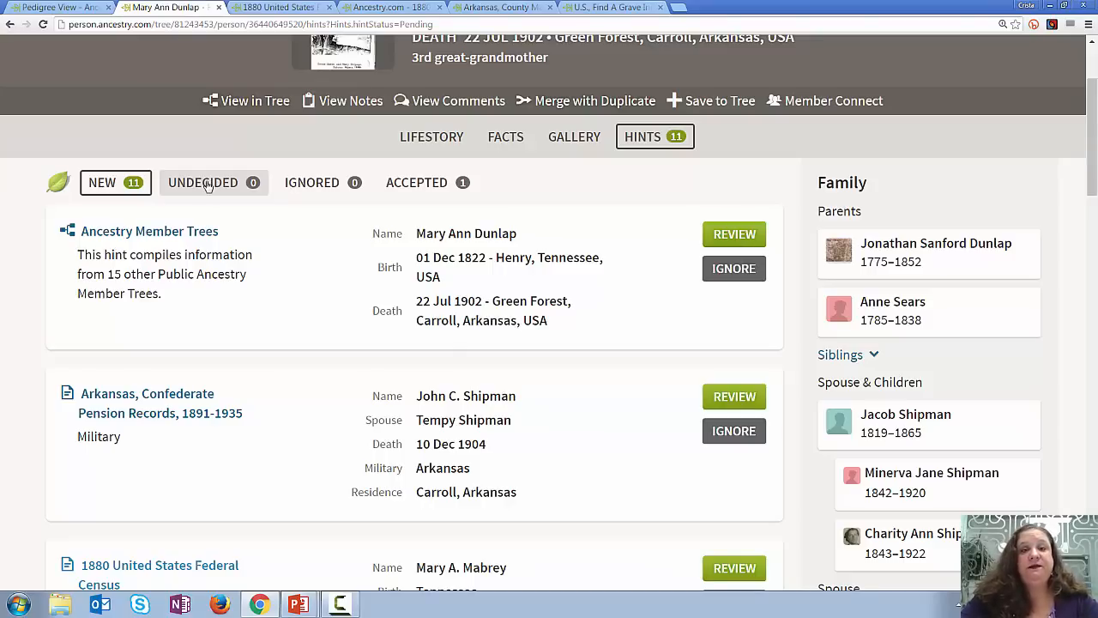
left_click(292, 7)
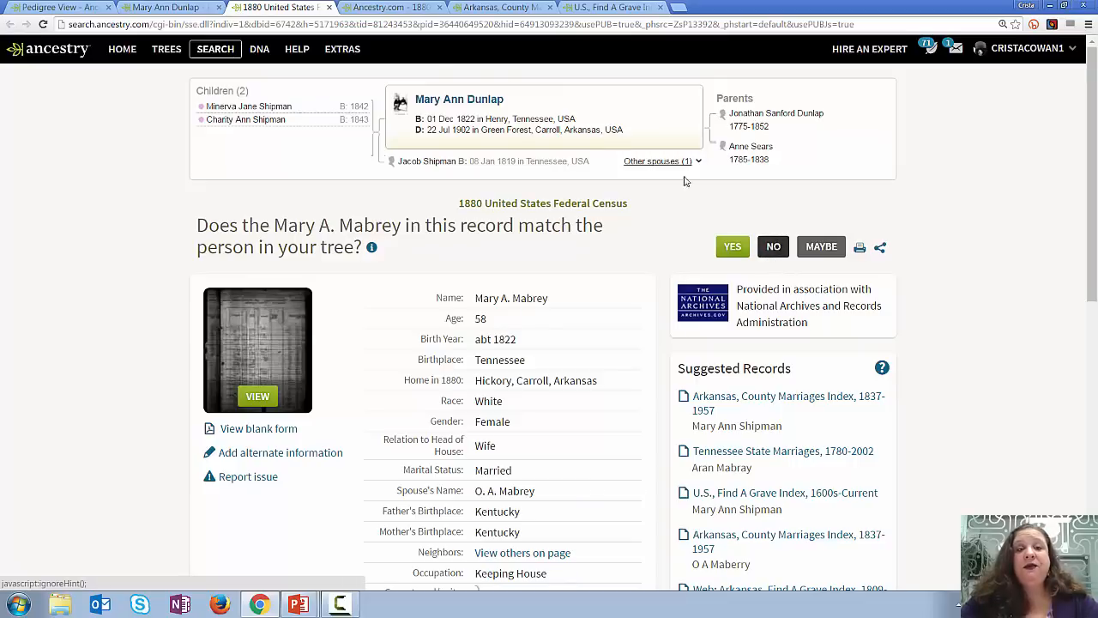
left_click(141, 7)
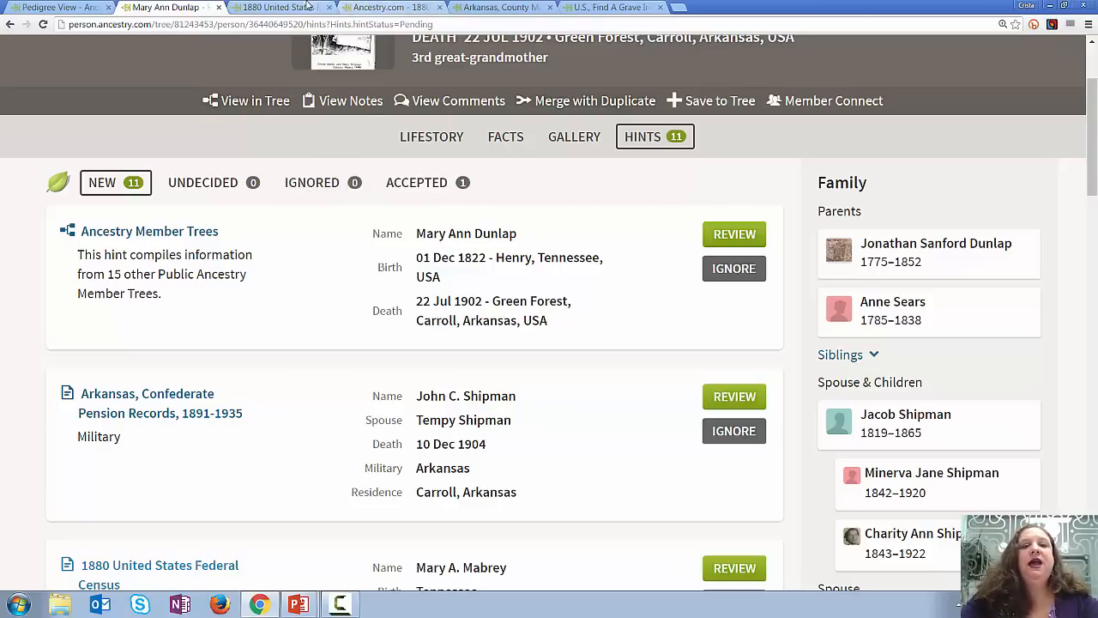
left_click(307, 7)
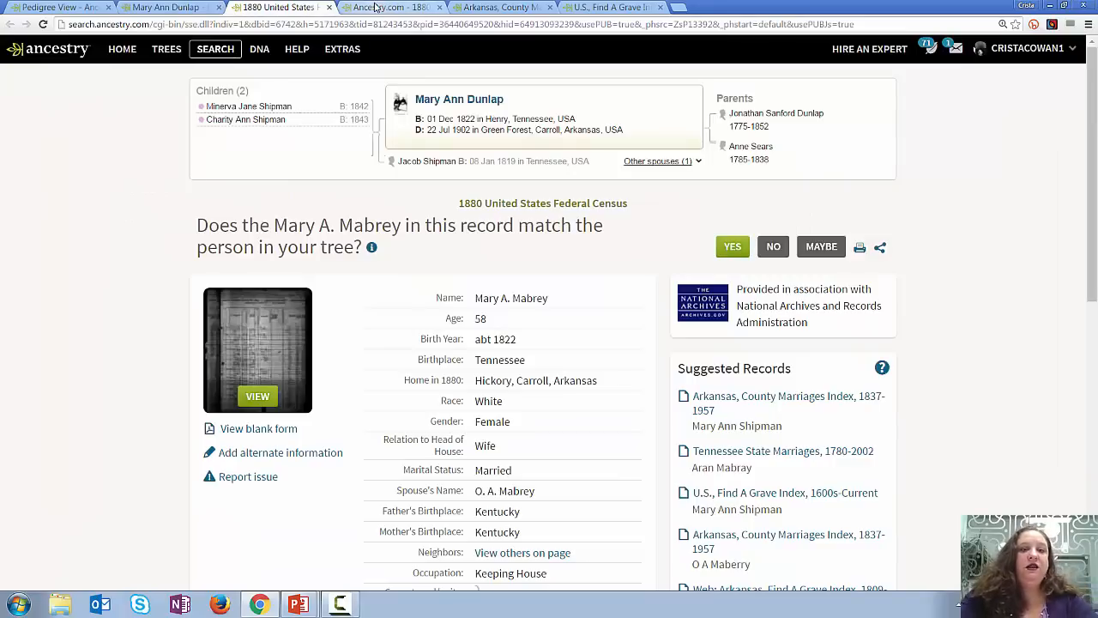
left_click(378, 7)
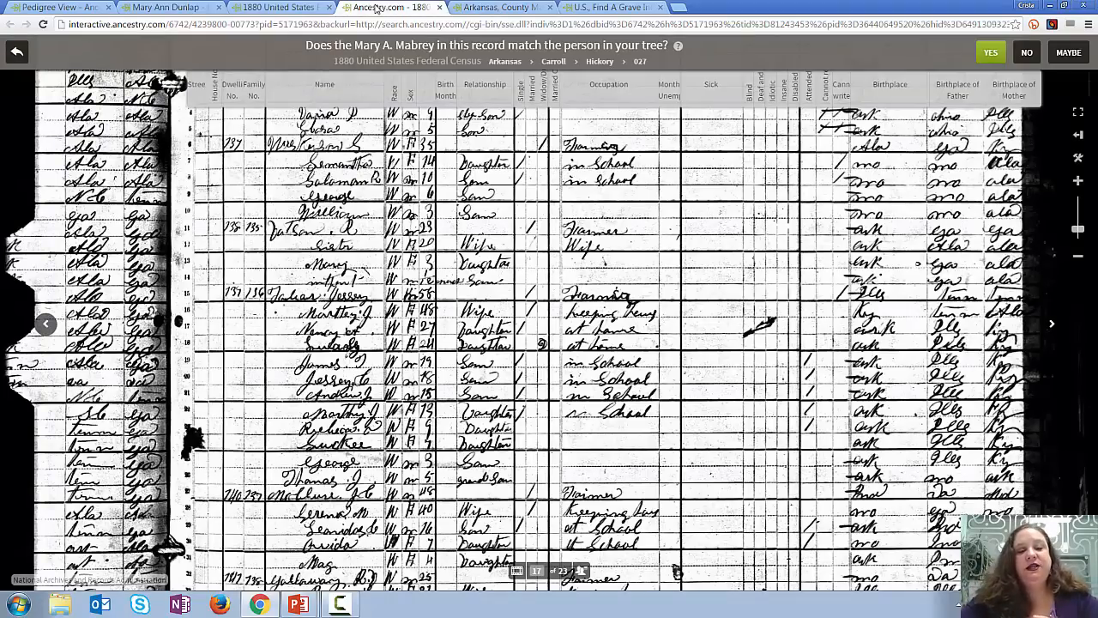
- Open the ancestor's notes from the profile page, read through the 1850 to 1900 census entries, and close the notes
left_click(186, 7)
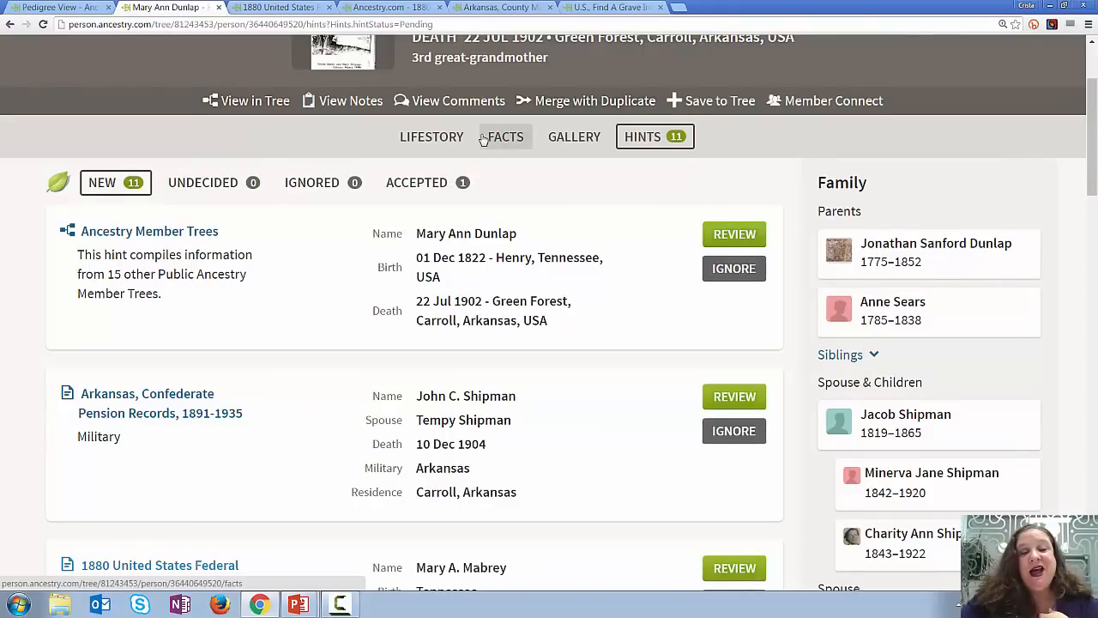
scroll(483, 140, "up", 3)
left_click(350, 256)
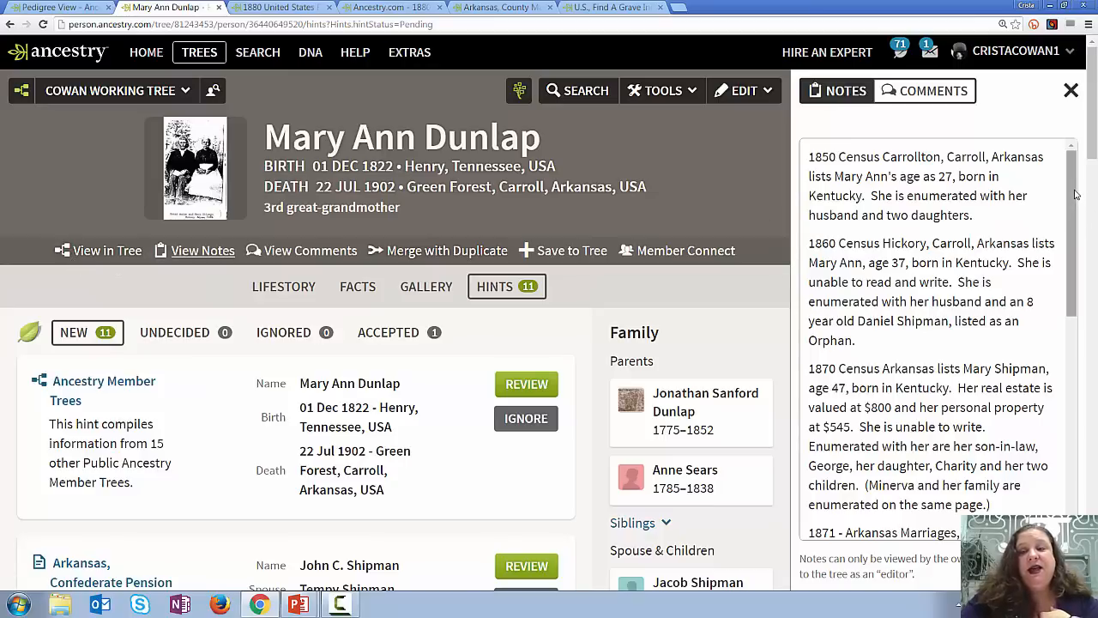
left_click_drag(1075, 195, 1075, 304)
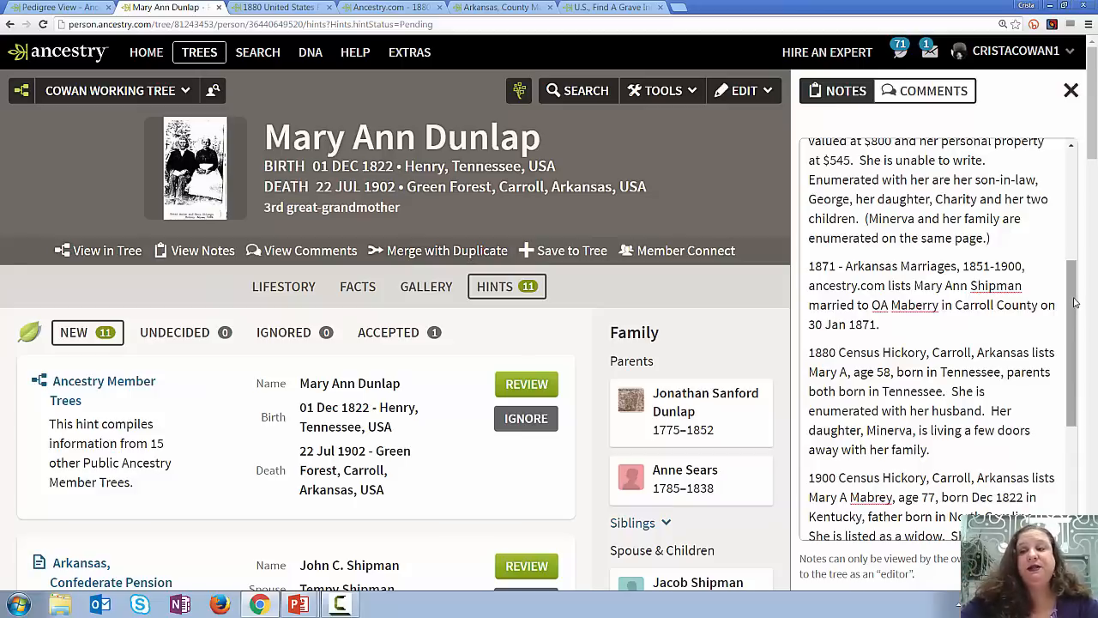
left_click(1071, 91)
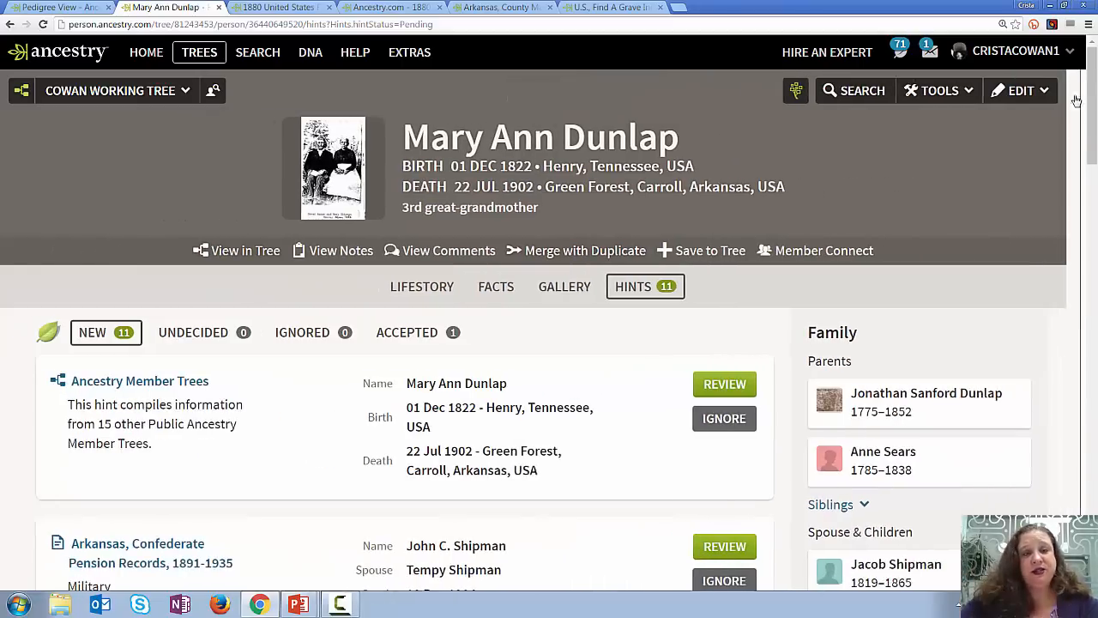
- Accept the 1880 United States Federal Census record as a match, open all fields for editing, and compare them with the tree
left_click(283, 7)
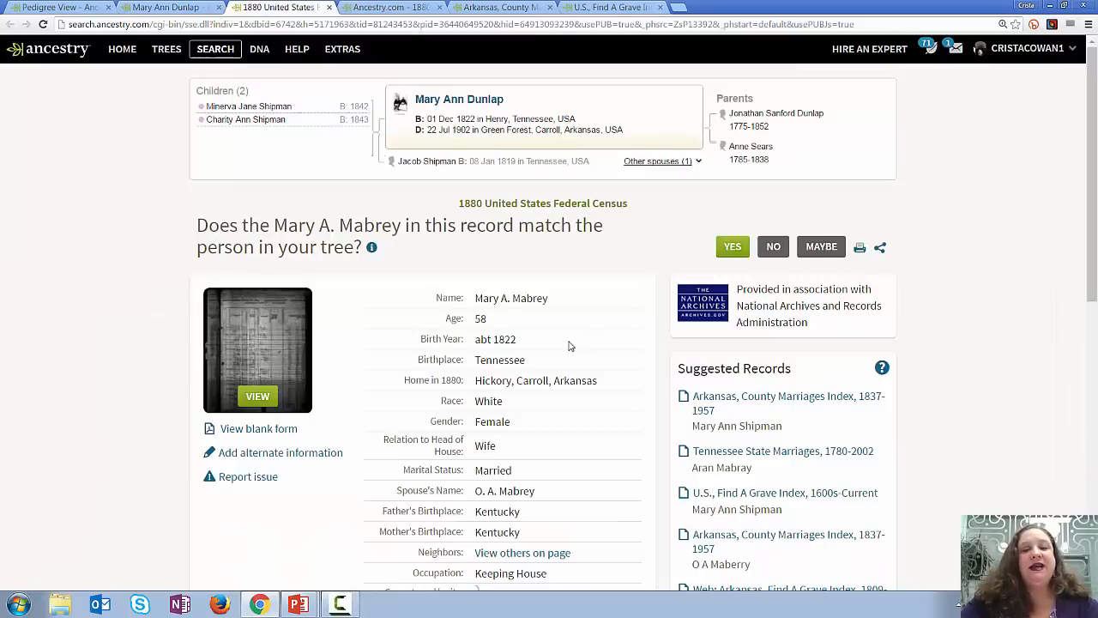
left_click(731, 248)
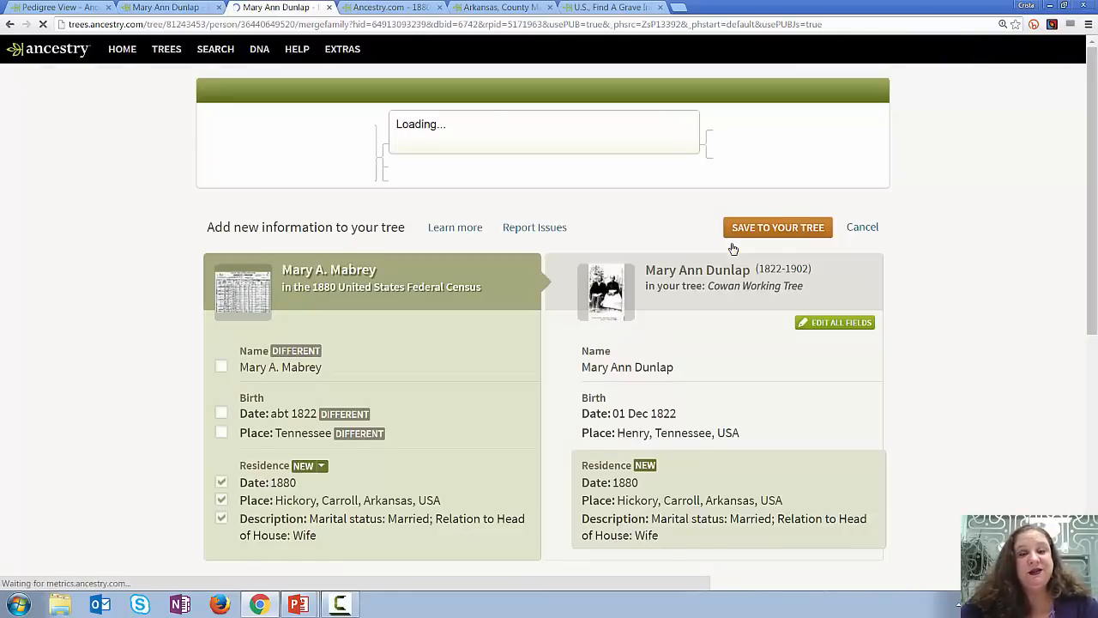
scroll(64, 418, "down", 4)
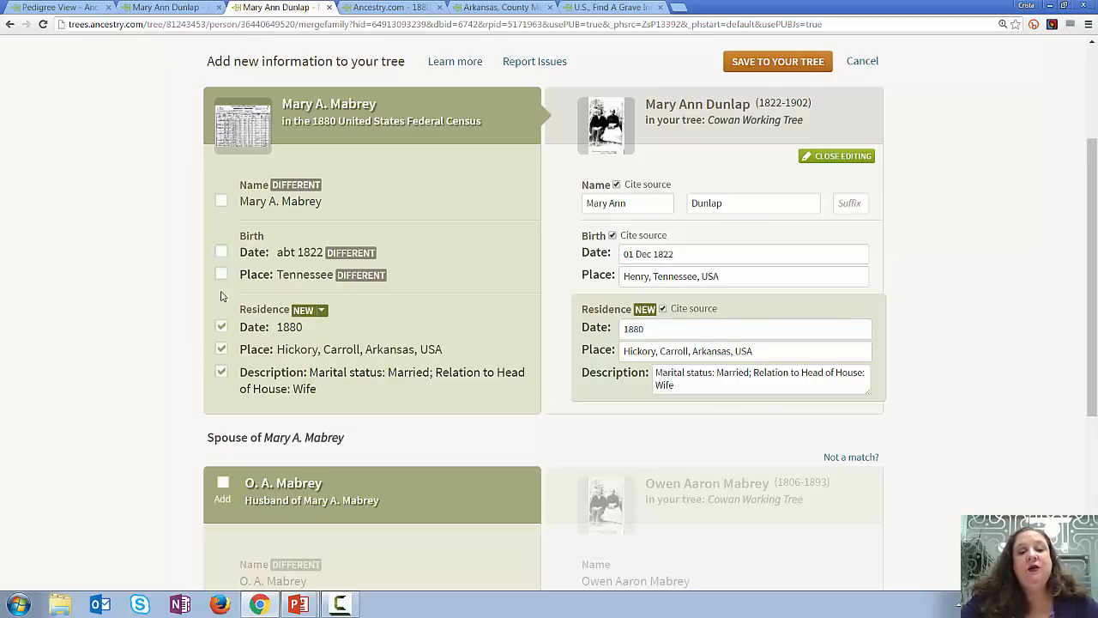
scroll(95, 294, "down", 1)
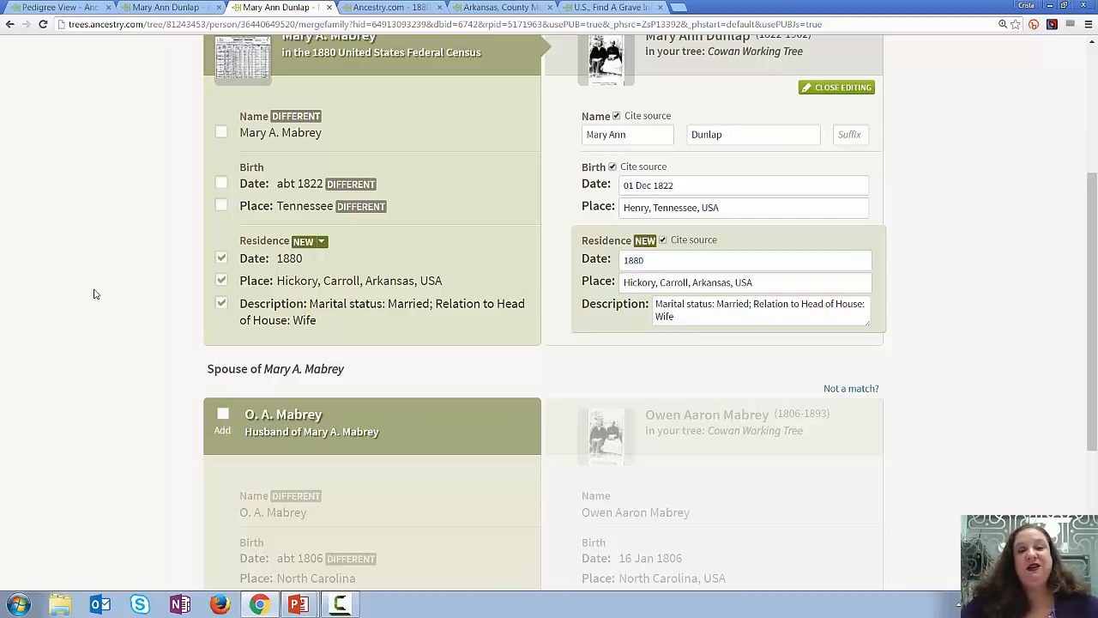
- Include the husband's census details for the matching spouse and save the record to the tree
scroll(95, 294, "down", 3)
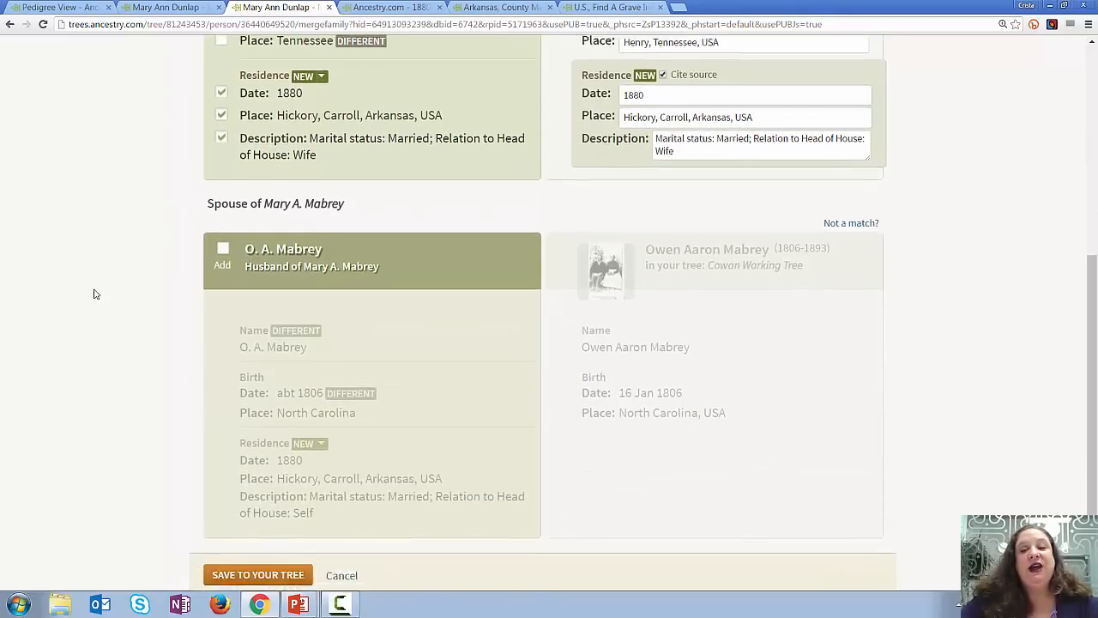
left_click(225, 211)
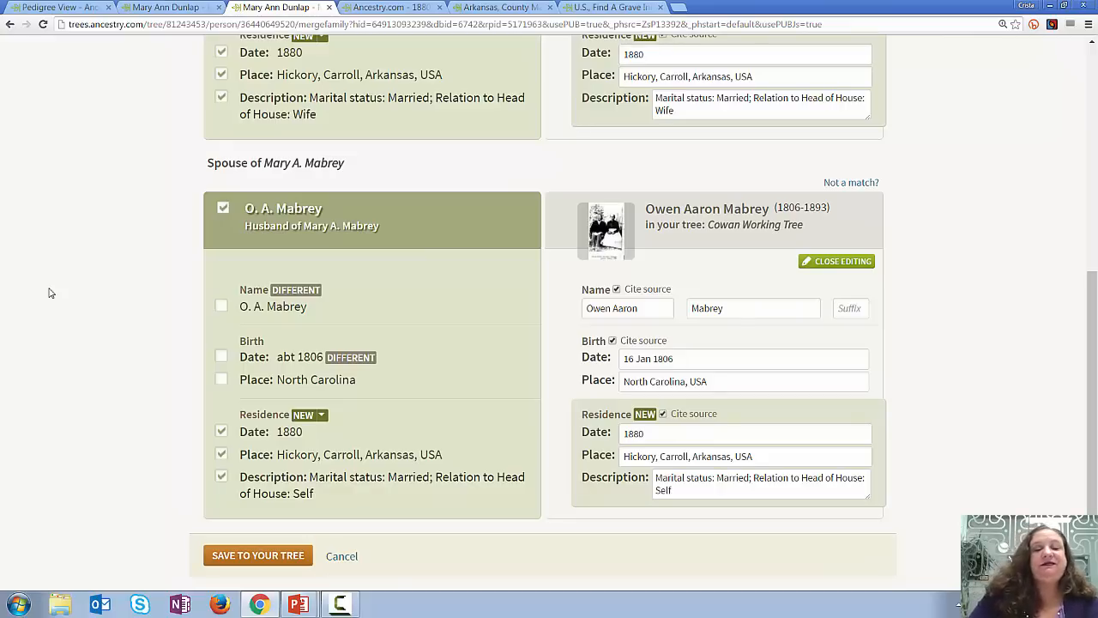
left_click(246, 557)
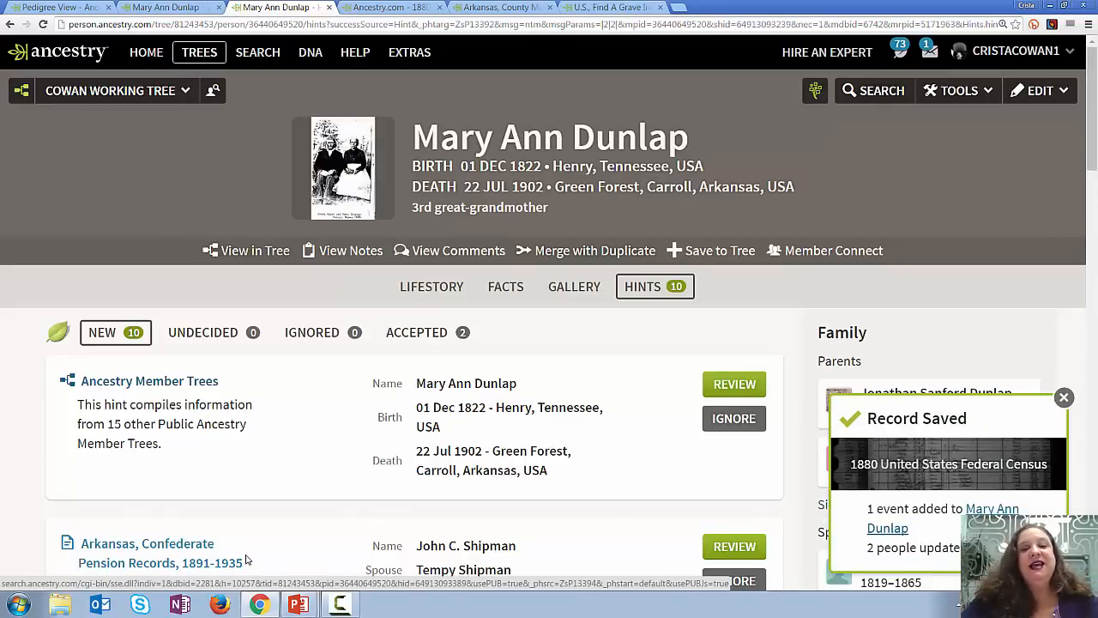
- Open the ancestor's facts page and highlight the facts linked to the 1880 United States Federal Census source
left_click(503, 290)
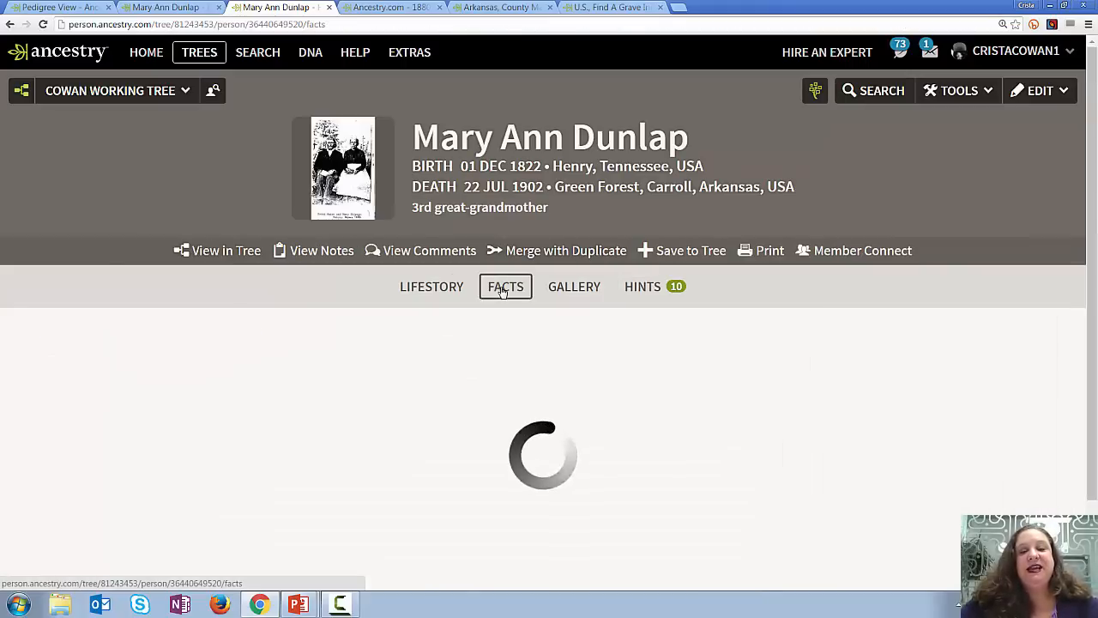
scroll(503, 292, "down", 2)
scroll(502, 293, "down", 3)
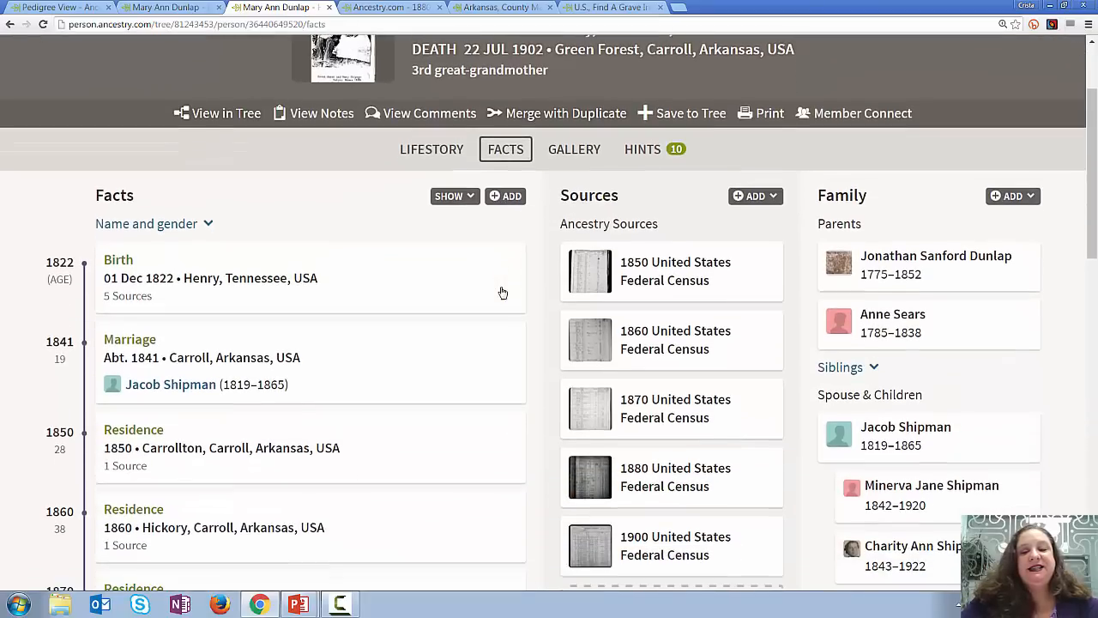
left_click(685, 477)
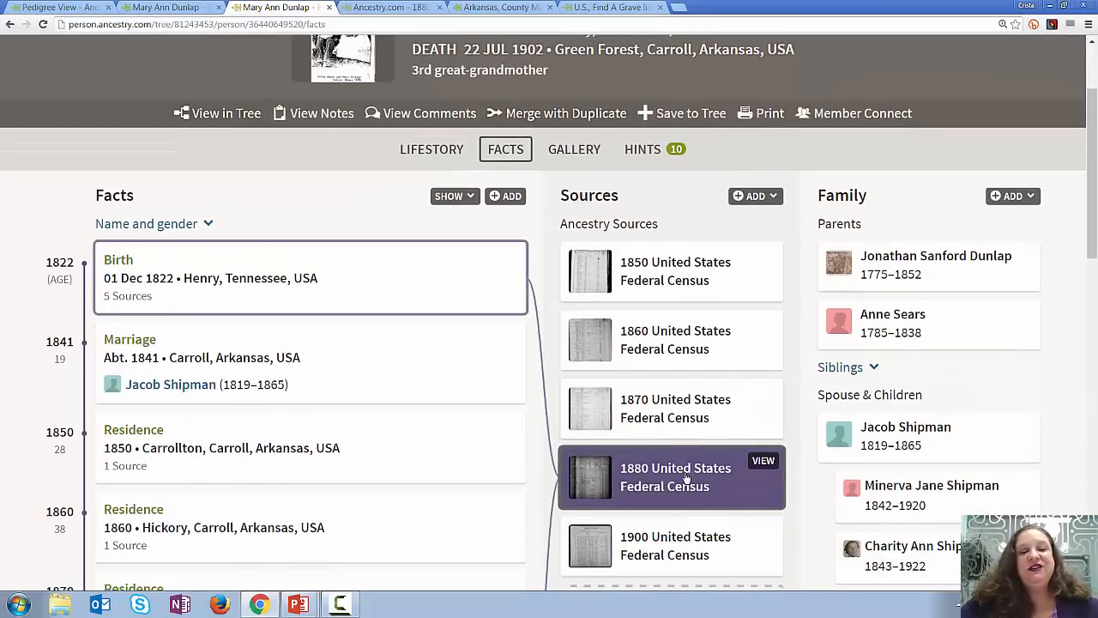
scroll(685, 477, "down", 2)
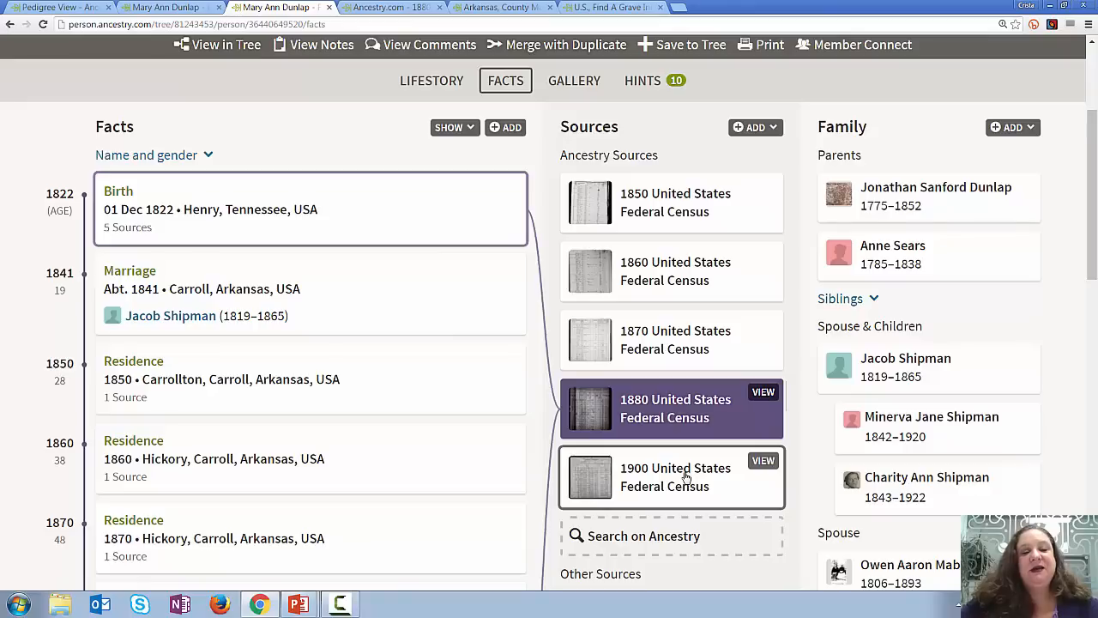
scroll(686, 477, "up", 5)
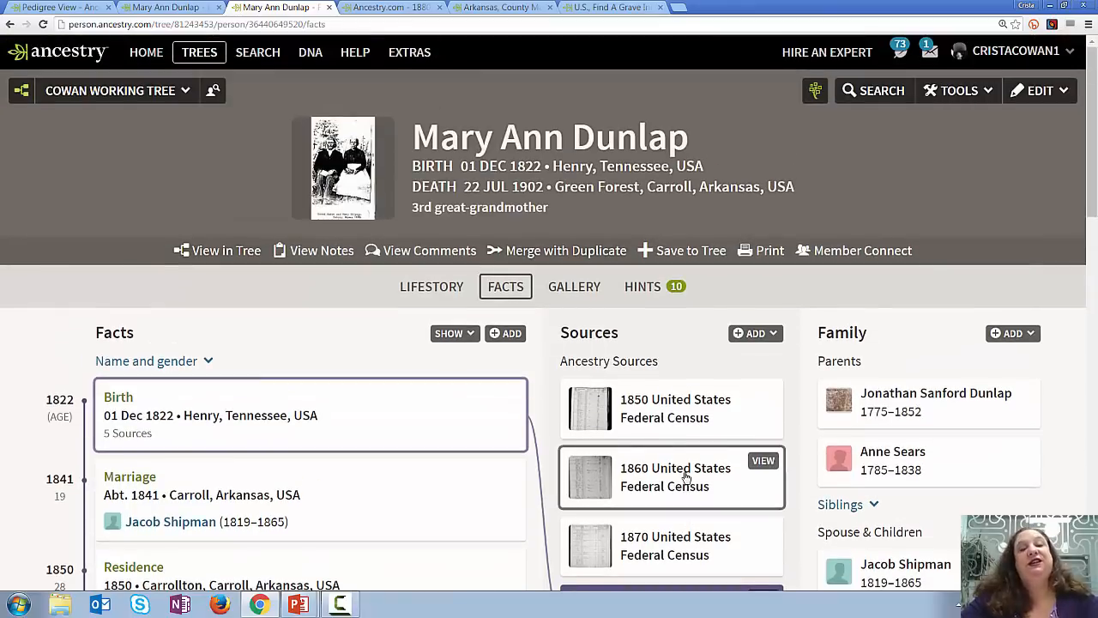
- Switch to the PowerPoint presentation and reveal the Shaky Leaf Hints point about including all people on the record
key("alt+Tab")
left_click(685, 477)
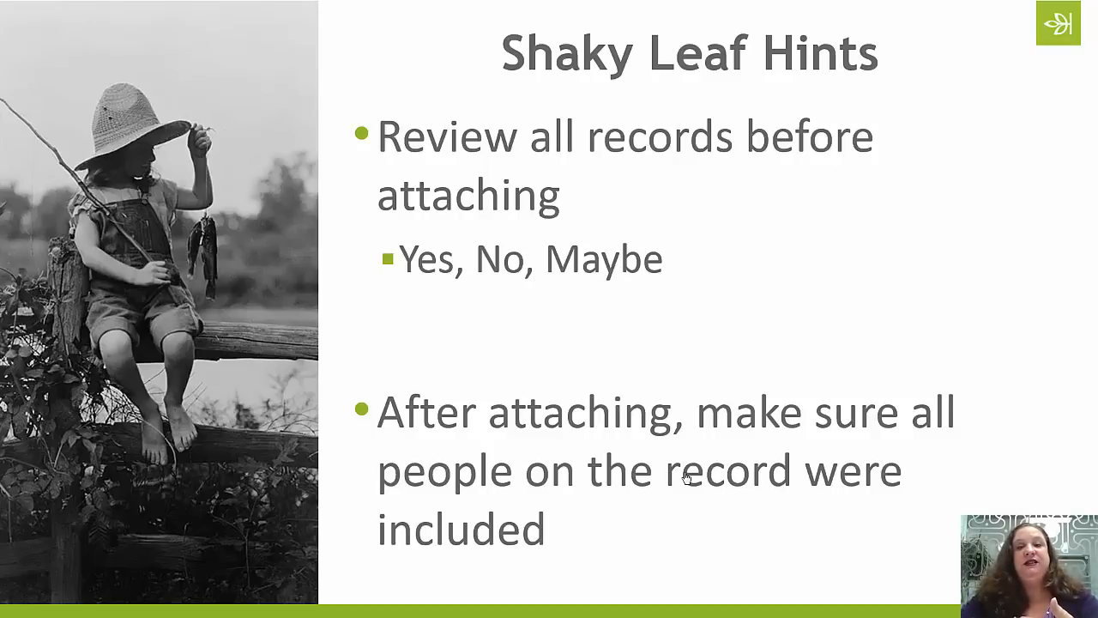
- Switch back to Ancestry in Chrome, view the 1860 census record from the ancestor's sources, and open the husband's record from the household members
key("alt+Tab")
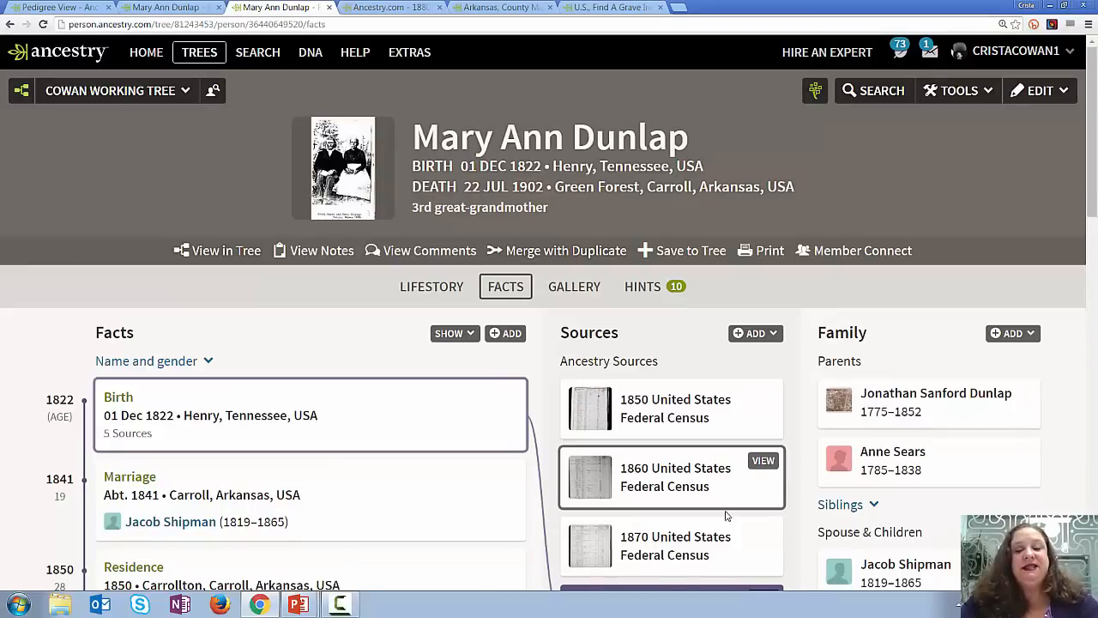
left_click(673, 478)
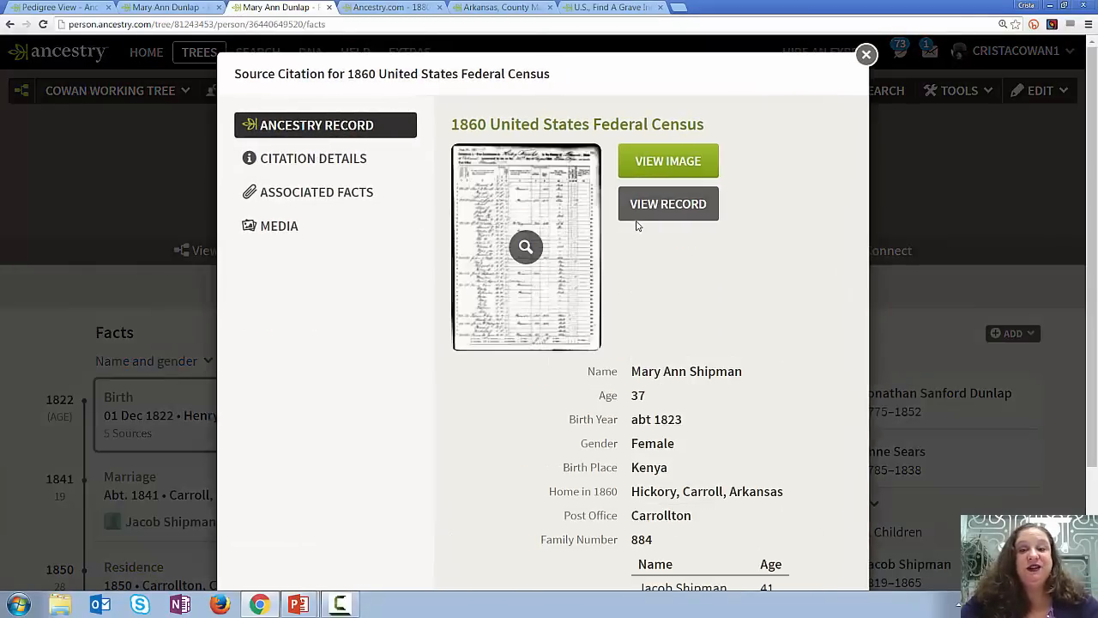
left_click(647, 214)
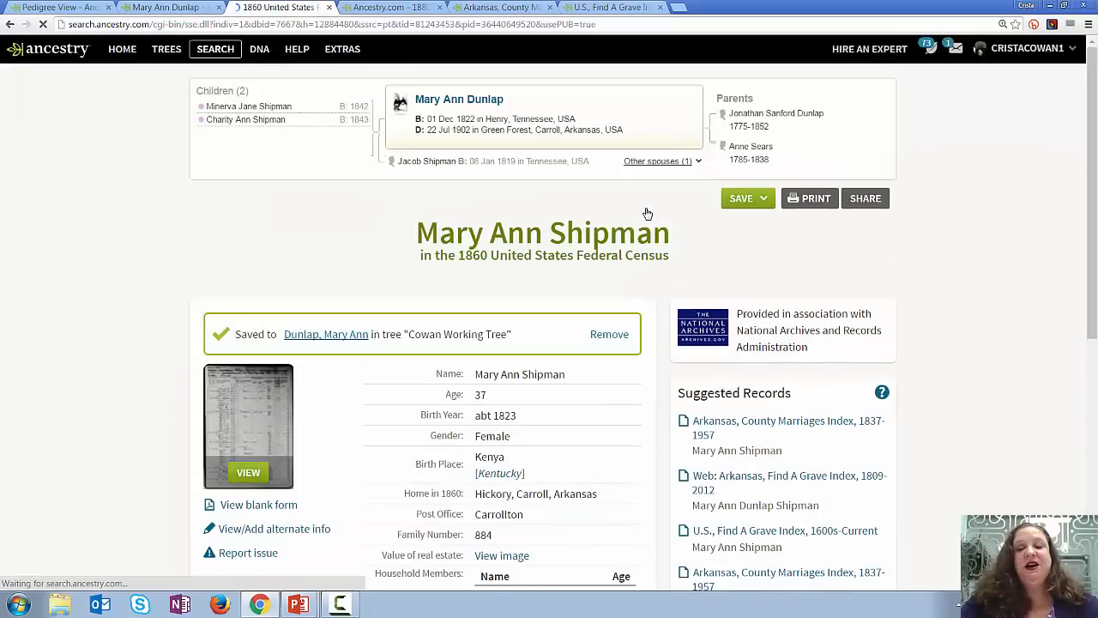
scroll(648, 214, "down", 1)
scroll(647, 213, "down", 1)
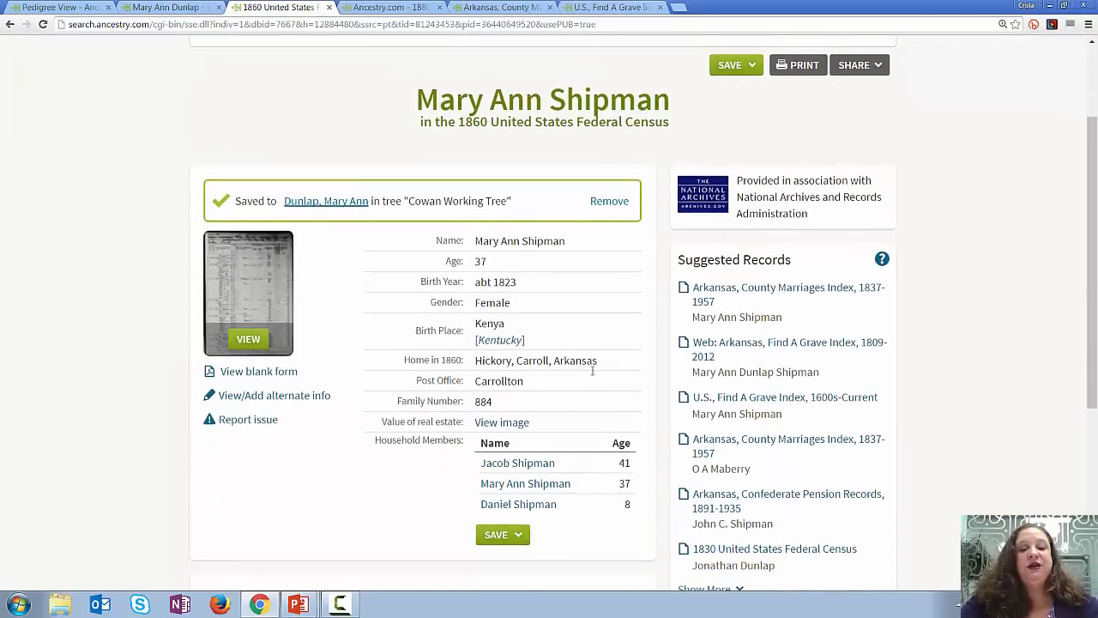
left_click(521, 463)
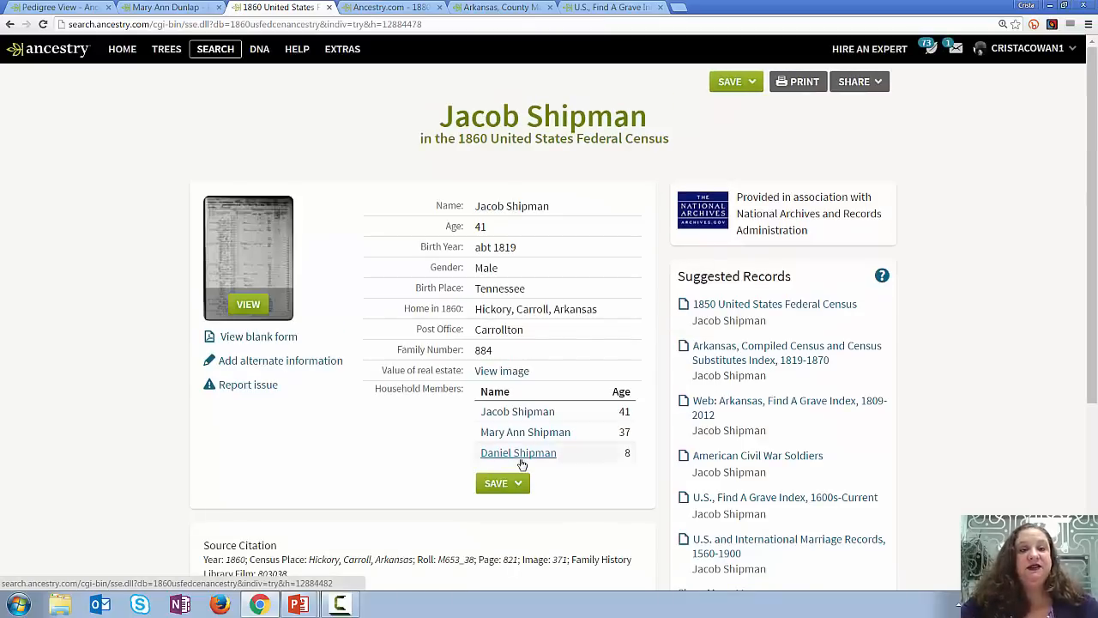
- Switch to the PowerPoint presentation and advance to the slide inviting topic suggestions
key("alt+Tab")
key("Right")
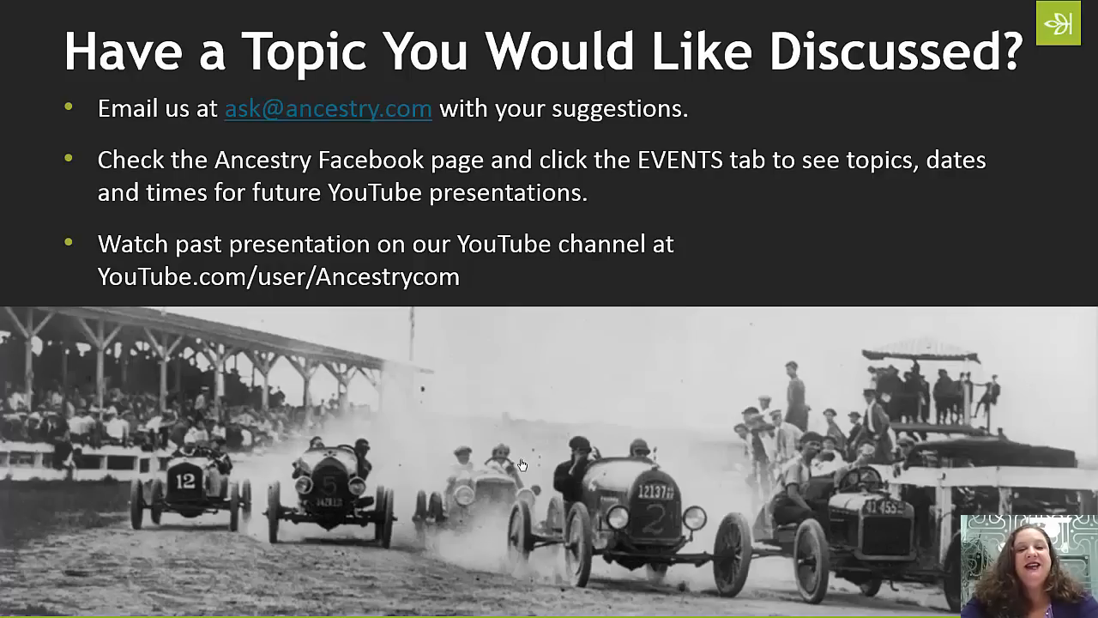